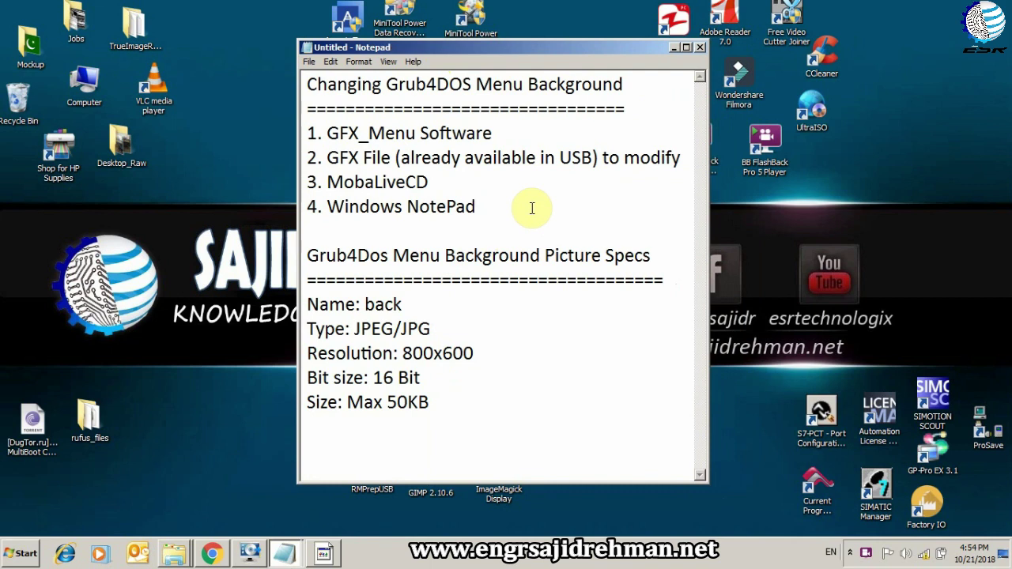
Step: Switch to the QEMU window and browse the boot menu entries down to the utilities and back up
left_click(323, 554)
left_click_drag(410, 39, 603, 39)
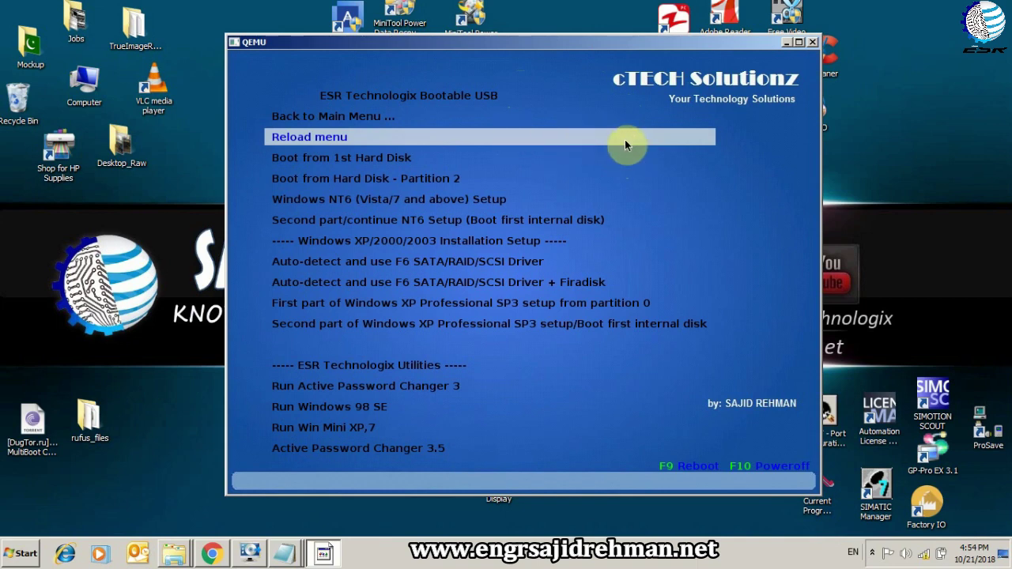
key("Down")
key("Down")
key("Down")
key("Down")
key("Down")
key("Down")
key("Down")
key("Down")
key("Down")
key("Down")
key("Down")
key("Down")
key("Down")
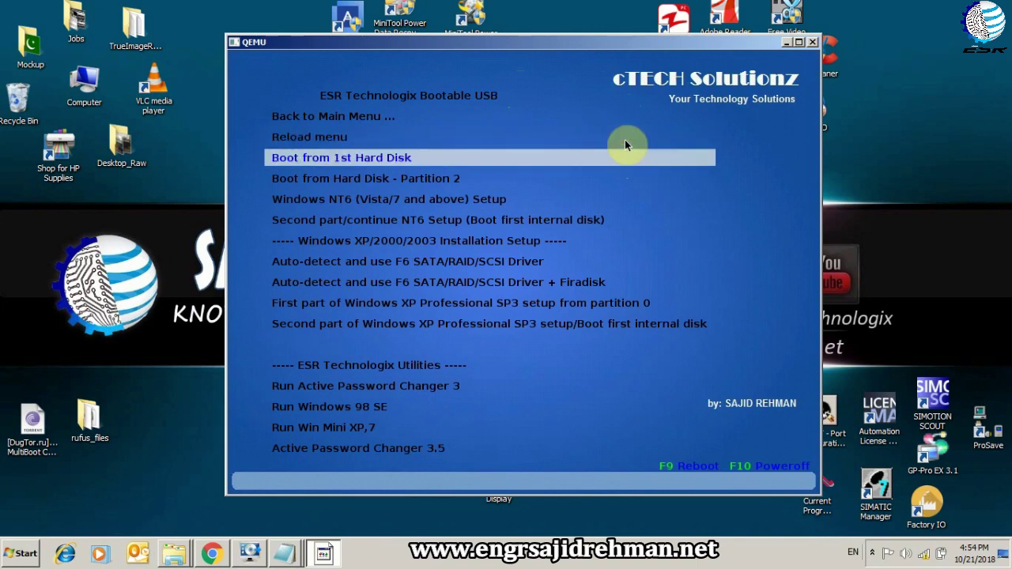
key("Down")
key("Down")
key("Down")
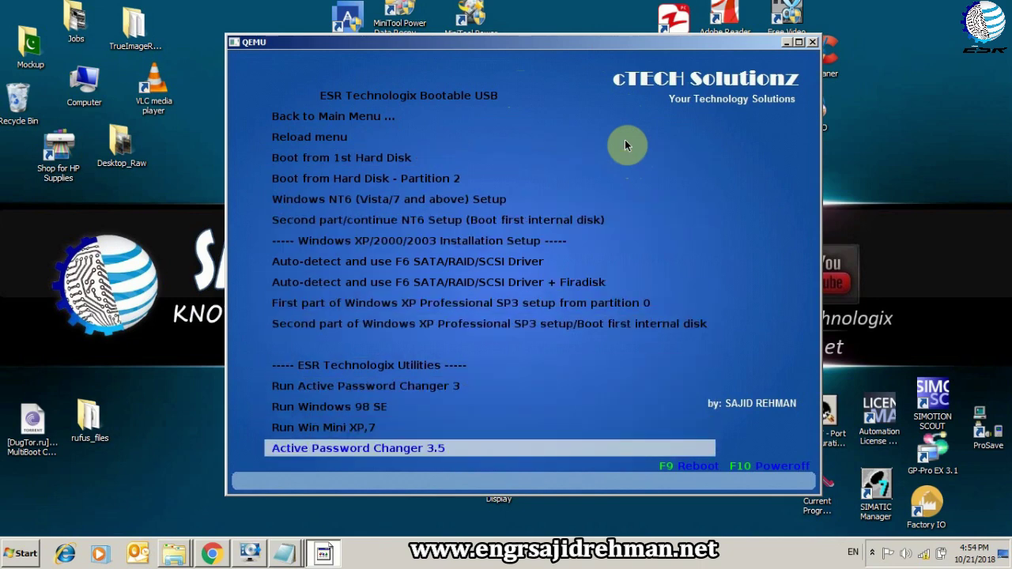
key("Up")
key("Up")
key("Up")
key("Up")
key("Up")
key("Up")
key("Up")
key("Up")
key("Up")
key("Up")
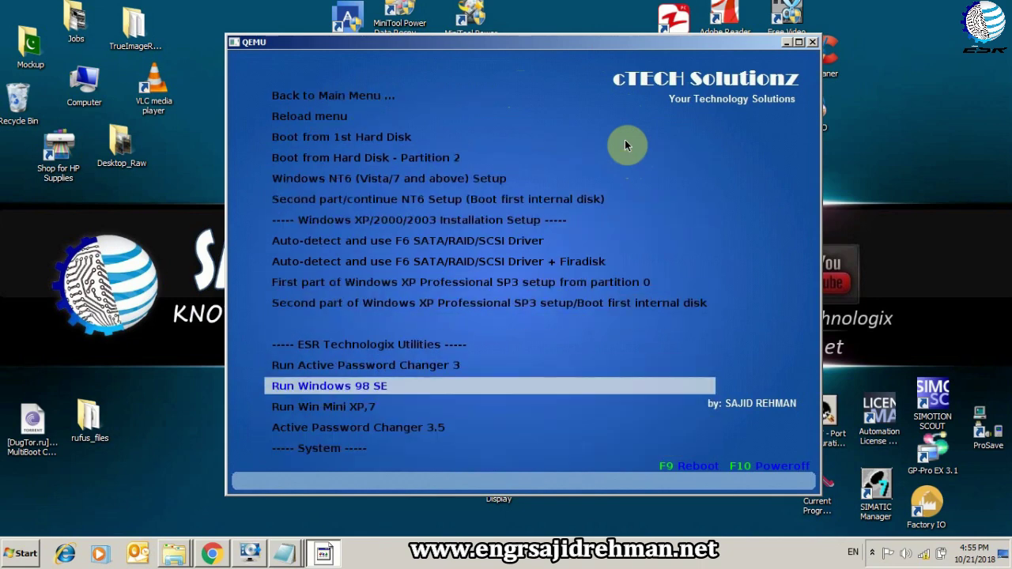
key("Down")
key("Up")
key("Down")
key("Down")
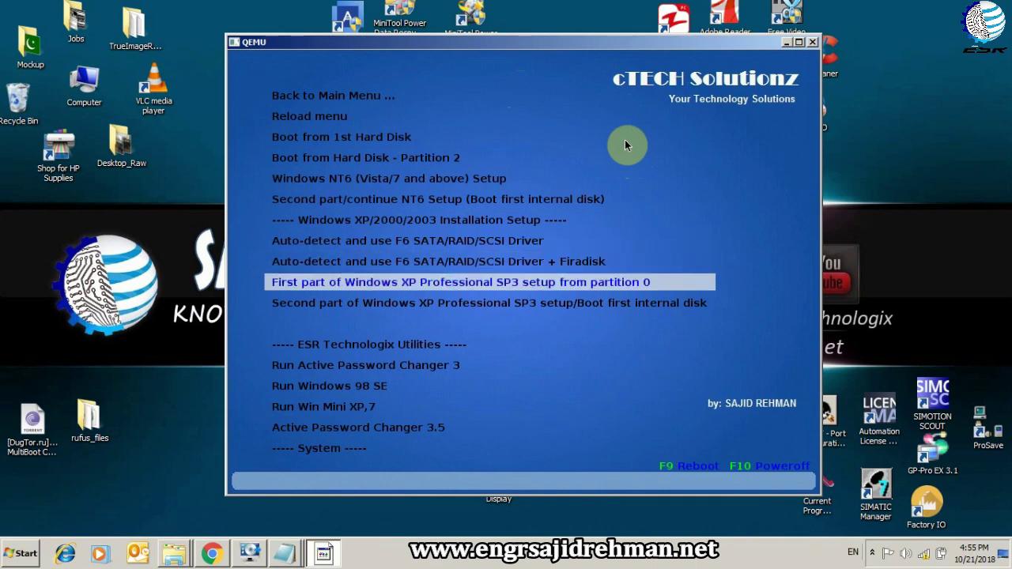
key("Up")
key("Up")
key("Up")
key("Down")
key("Up")
key("Up")
key("Up")
key("Up")
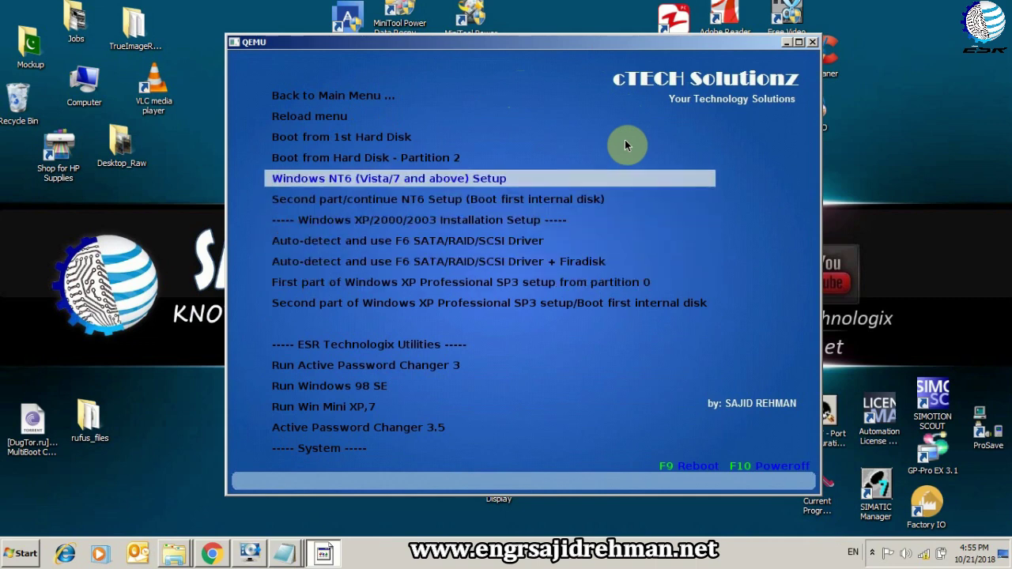
key("Down")
key("Down")
key("Down")
key("Down")
key("Down")
key("Down")
key("Down")
key("Down")
key("Down")
key("Down")
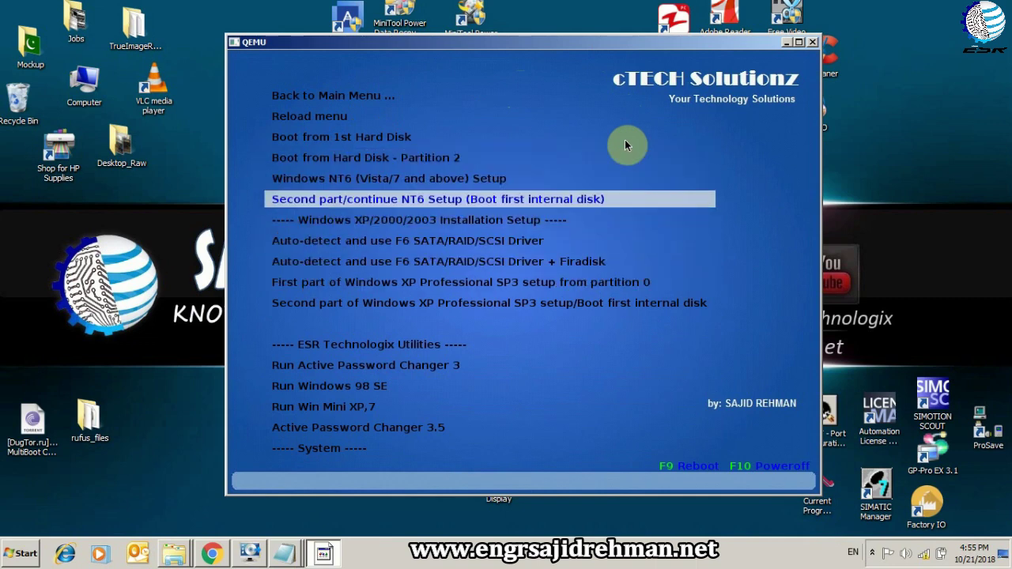
key("Down")
key("Down")
key("Down")
key("Down")
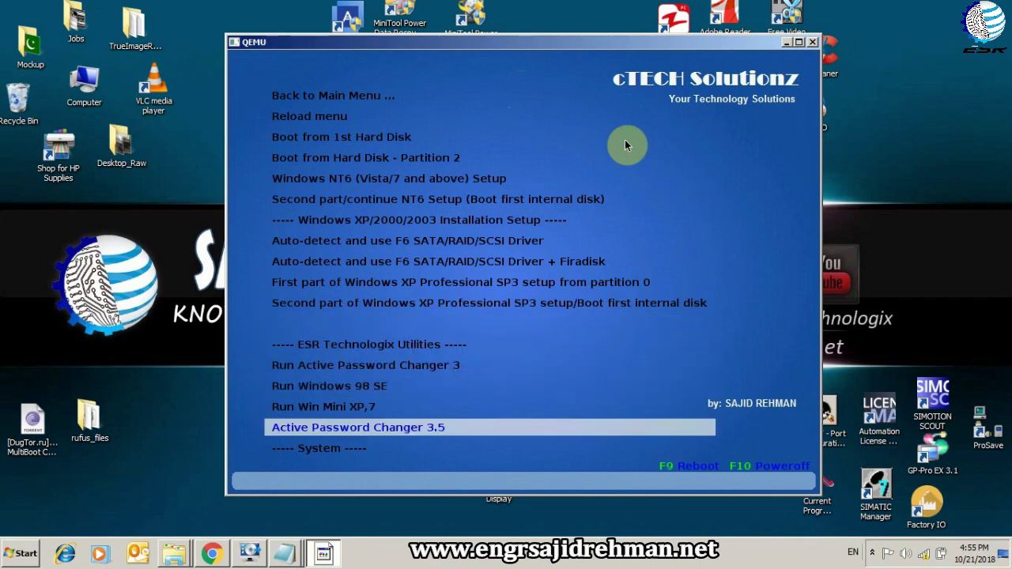
key("Up")
key("Up")
key("Up")
key("Up")
key("Up")
key("Down")
key("Down")
key("Down")
key("Down")
key("Down")
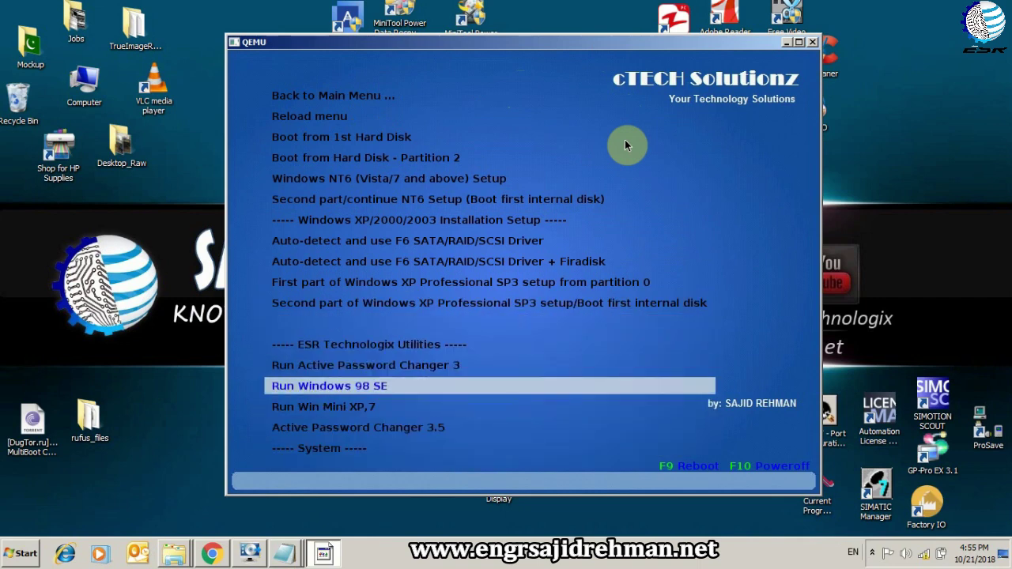
key("Up")
key("Up")
key("Up")
key("Up")
key("Up")
key("Up")
key("Up")
key("Up")
key("Up")
key("Up")
key("Up")
key("Up")
key("Up")
key("Up")
key("Up")
key("Up")
key("Up")
key("Up")
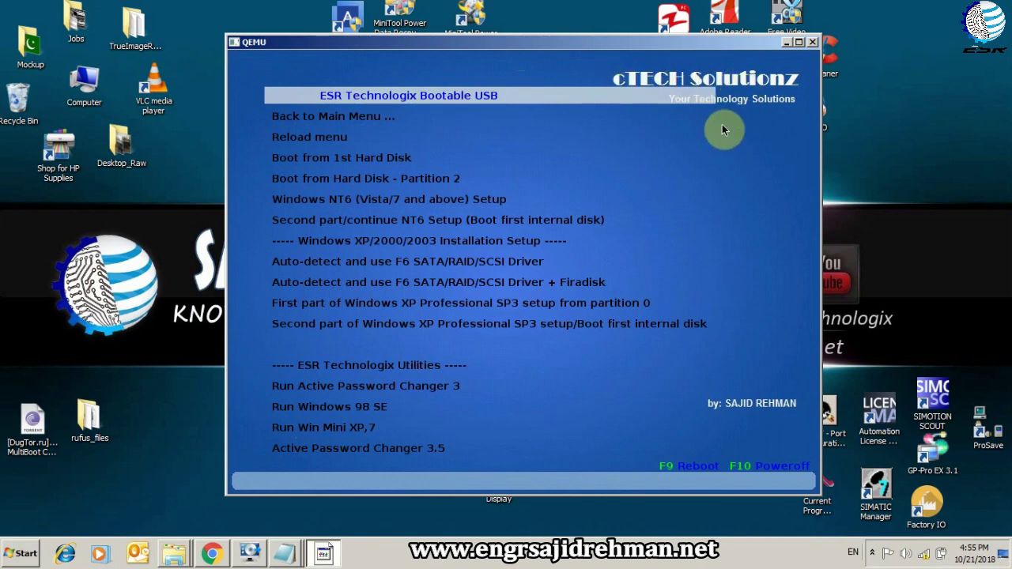
key("Down")
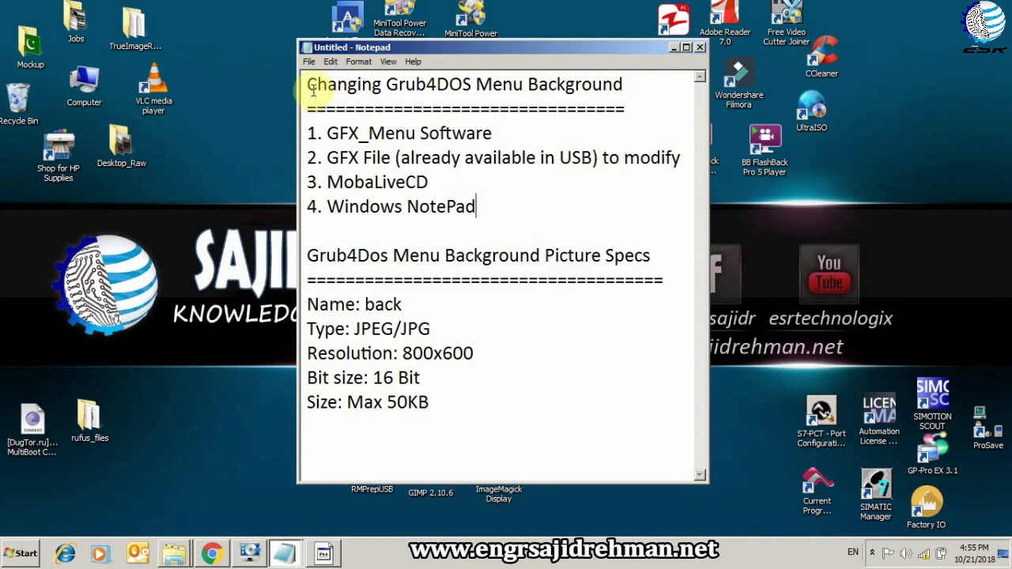
Step: Review the requirements list in the Notepad notes, highlighting the GFX_Menu Software entry
left_click(428, 84)
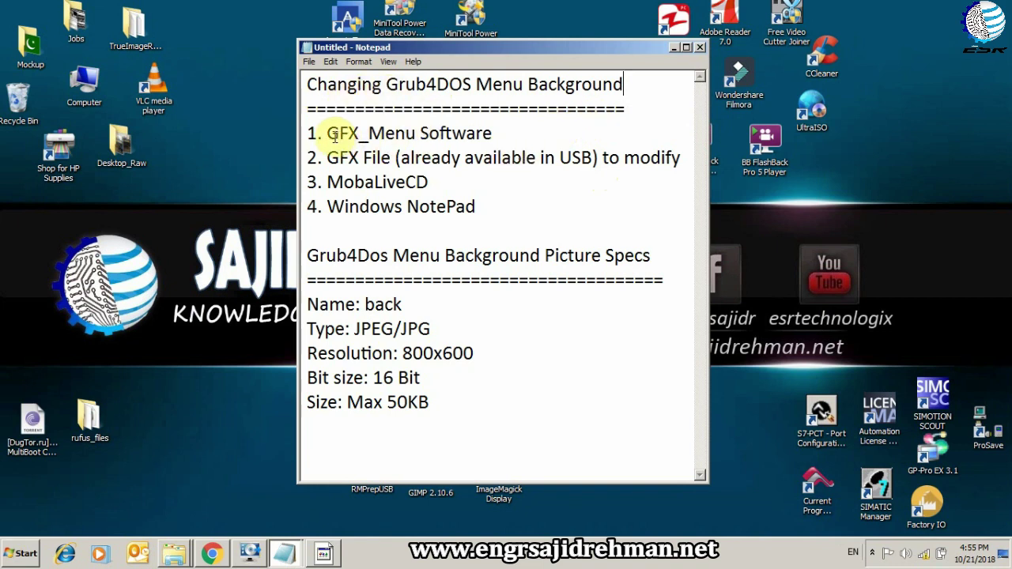
left_click_drag(329, 134, 487, 137)
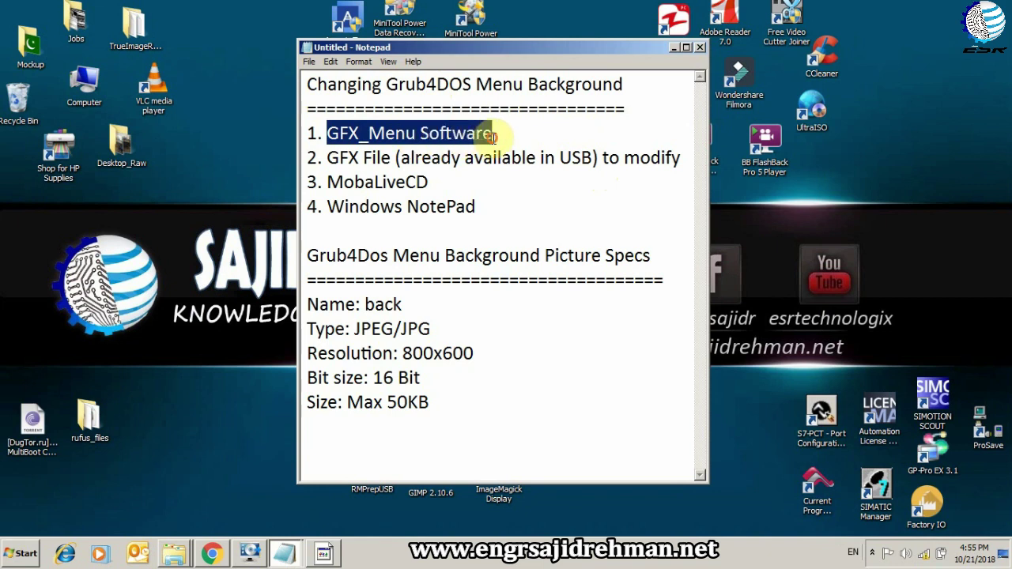
left_click(530, 132)
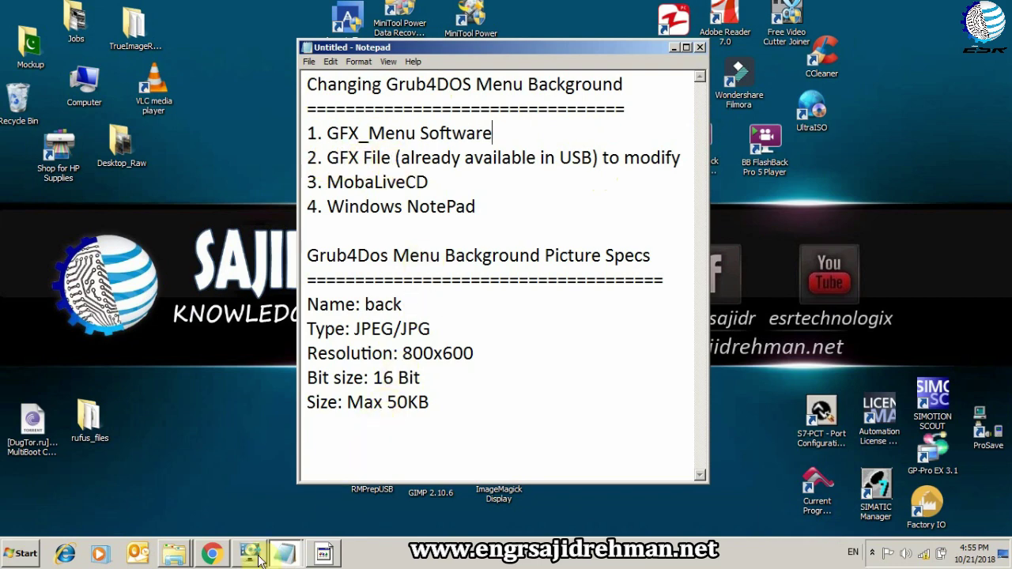
Step: Switch to Windows Explorer and open the backgrounds folder on the KINGSTON (K:) drive
left_click(212, 554)
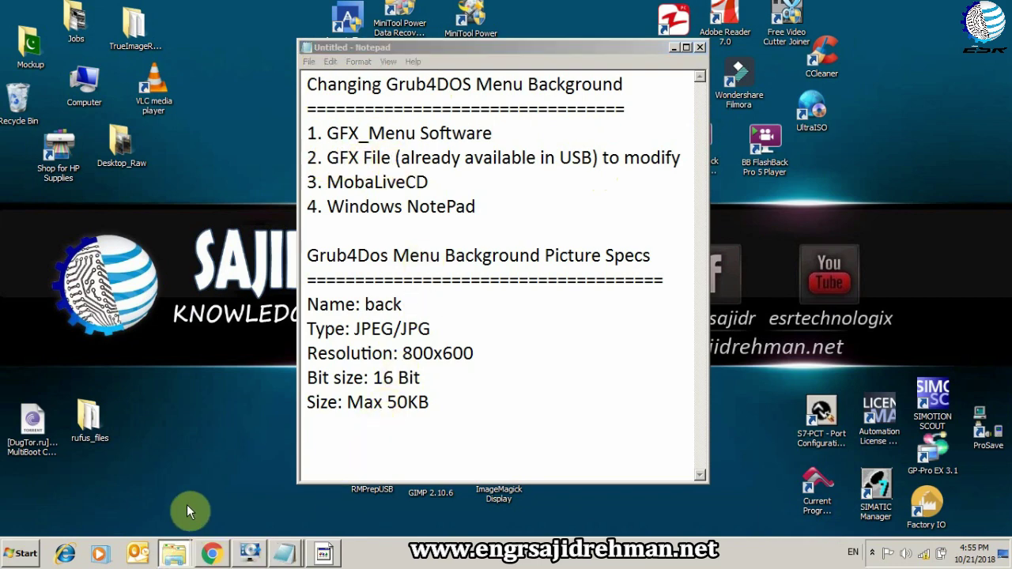
left_click(175, 552)
left_click(568, 164)
double_click(568, 162)
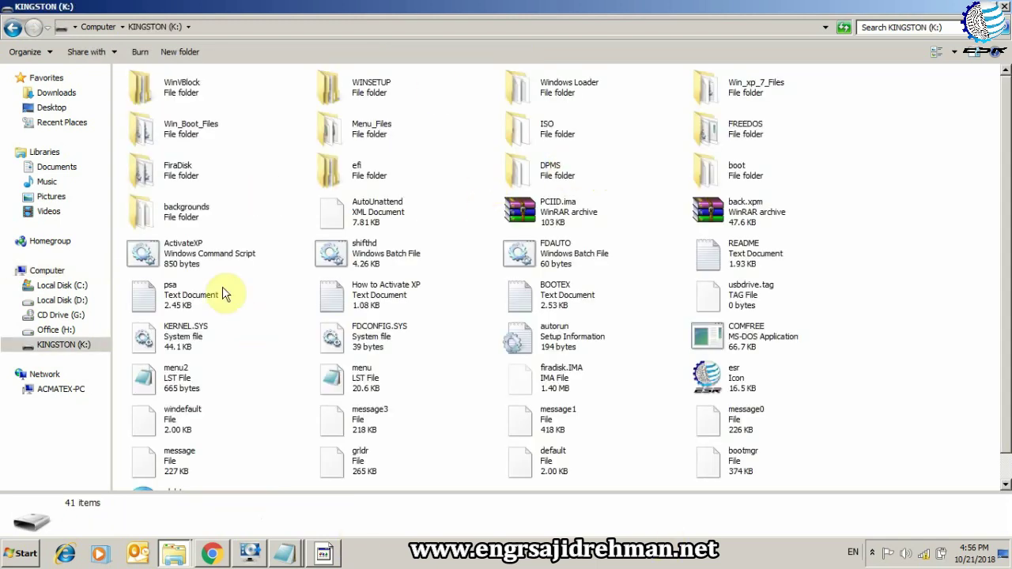
left_click(466, 143)
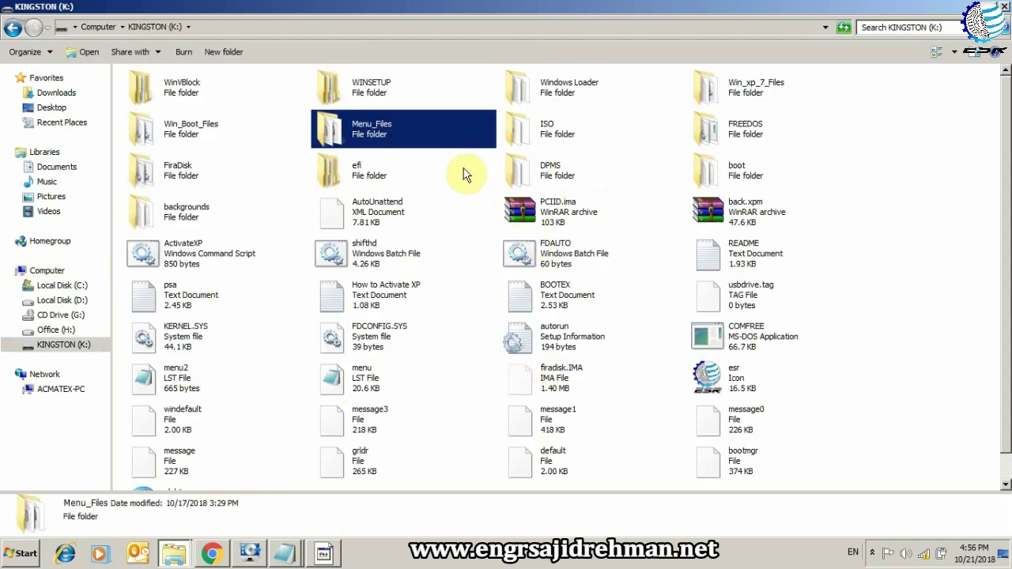
left_click(460, 174)
left_click(265, 128)
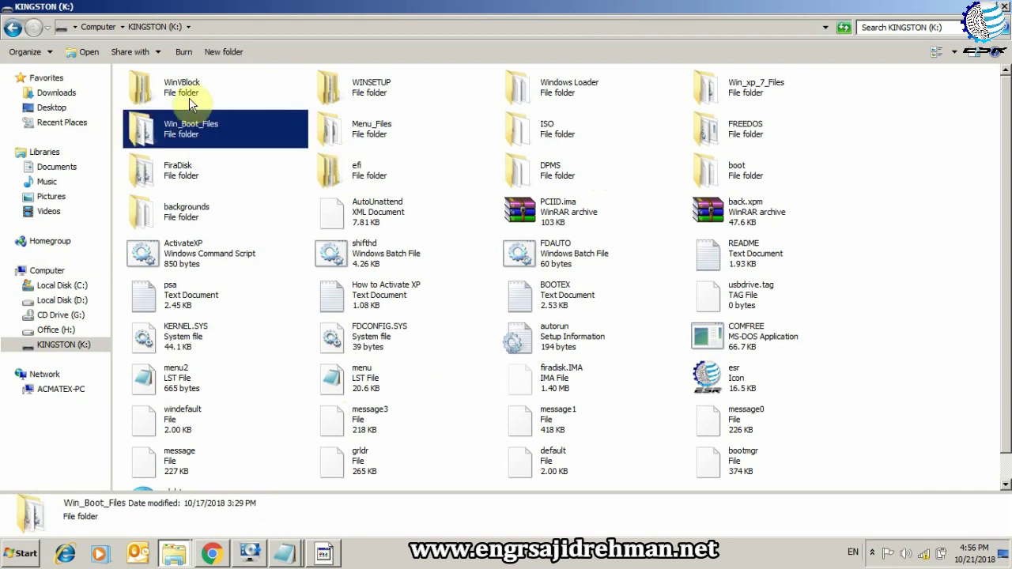
left_click(189, 216)
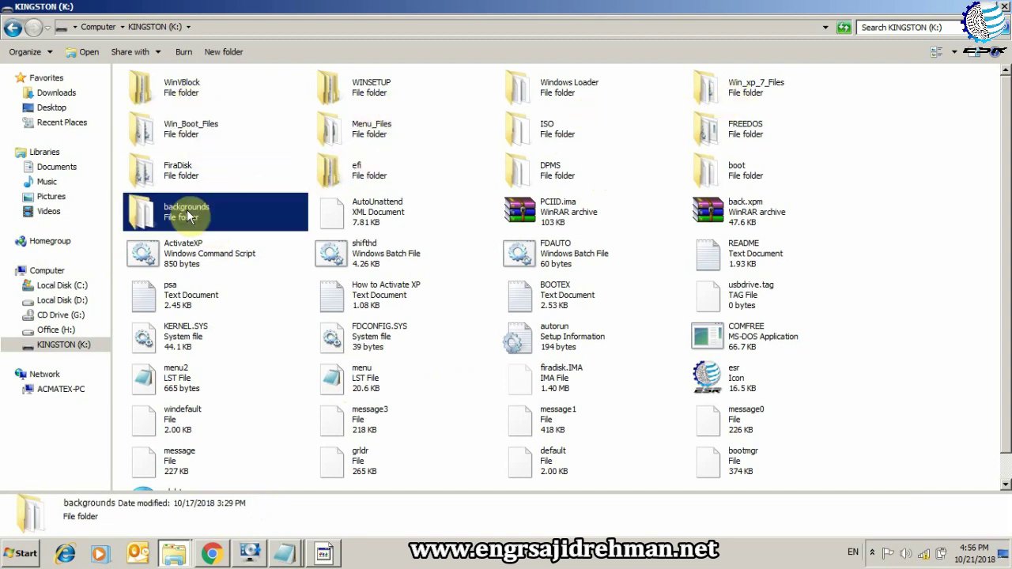
double_click(190, 215)
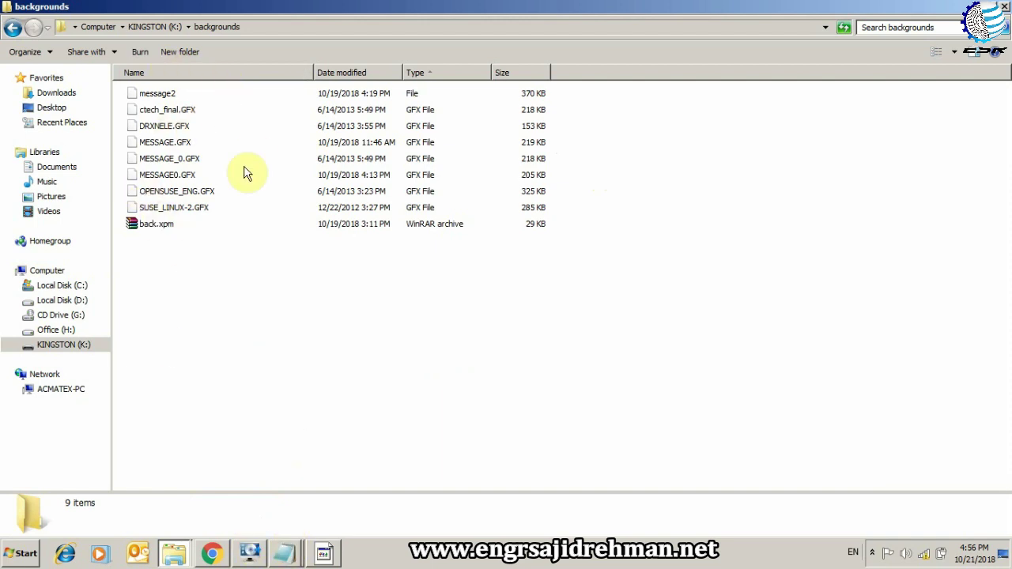
Step: Look at the MobaLiveCD window and the boot menu running in QEMU, and return to the Notepad notes
left_click(252, 555)
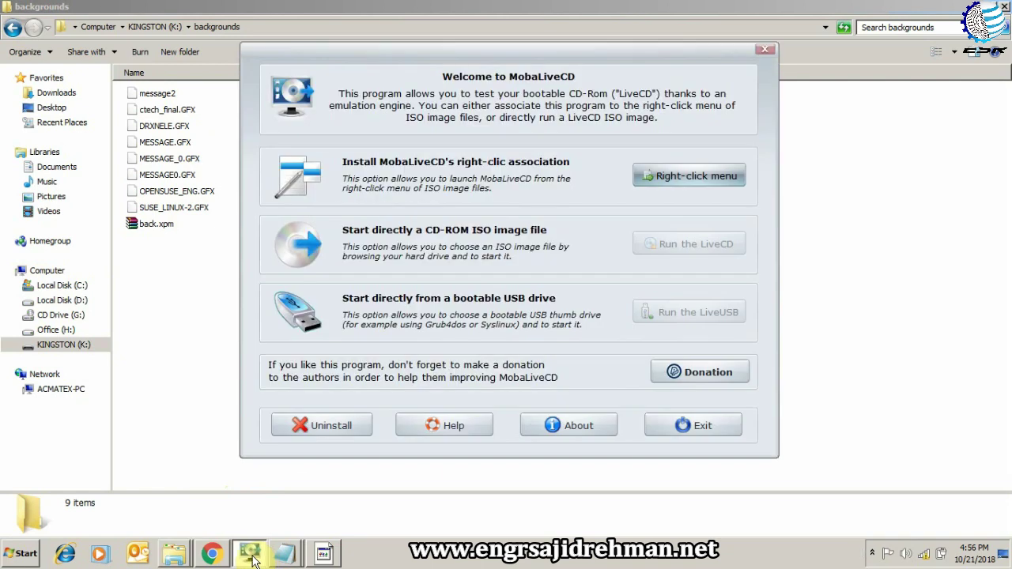
left_click(252, 555)
left_click(326, 555)
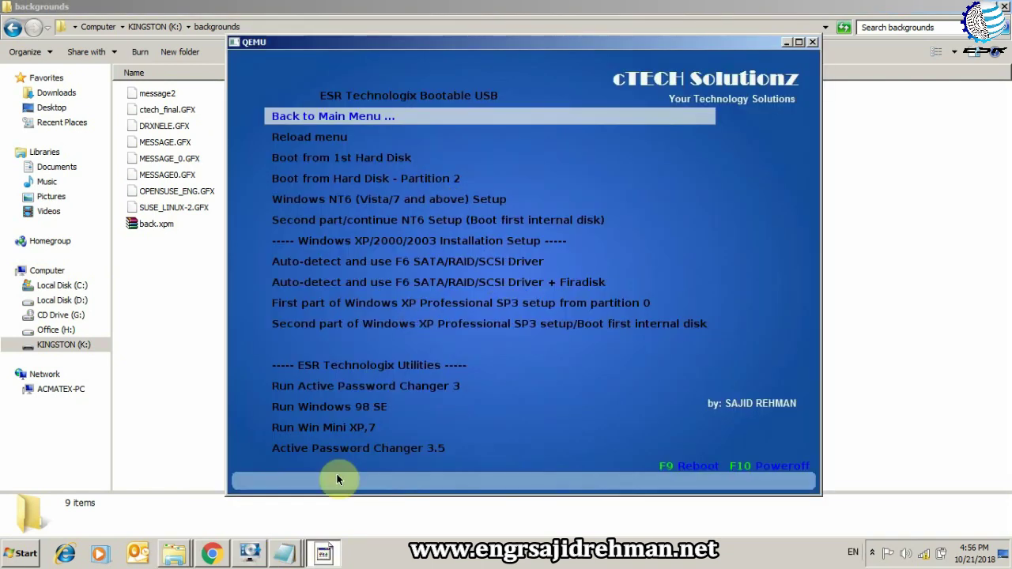
left_click(324, 553)
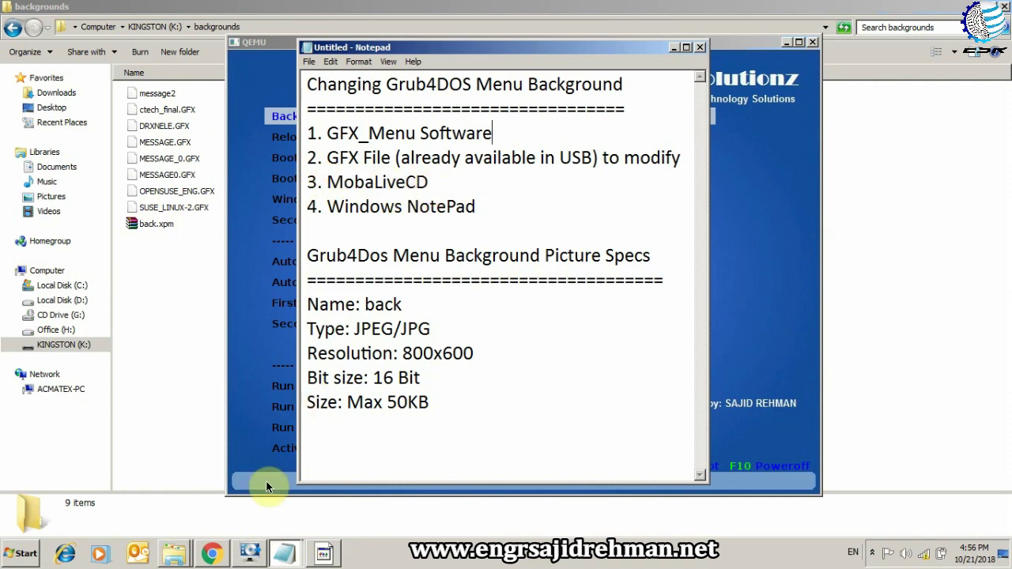
left_click(255, 553)
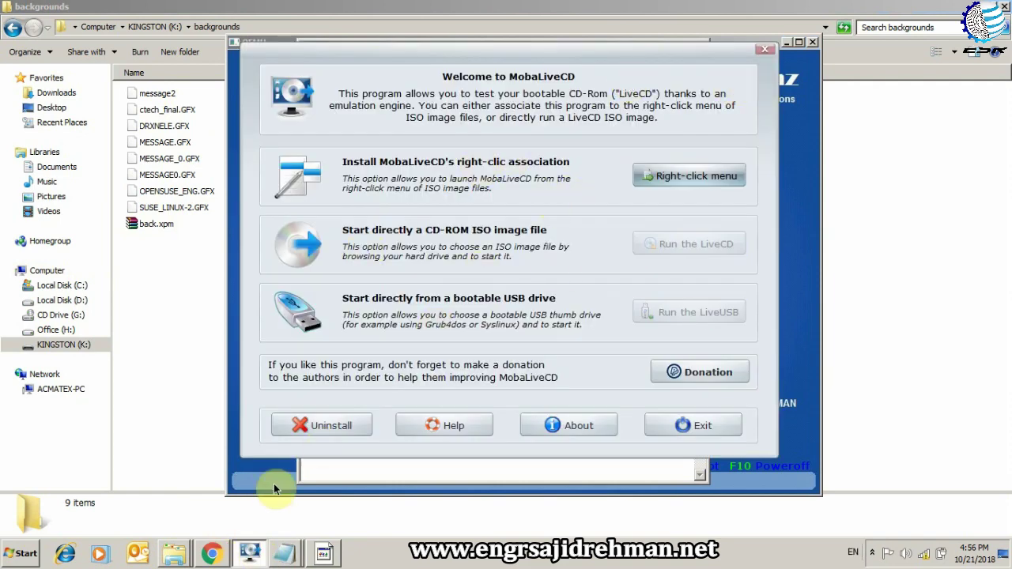
left_click(284, 554)
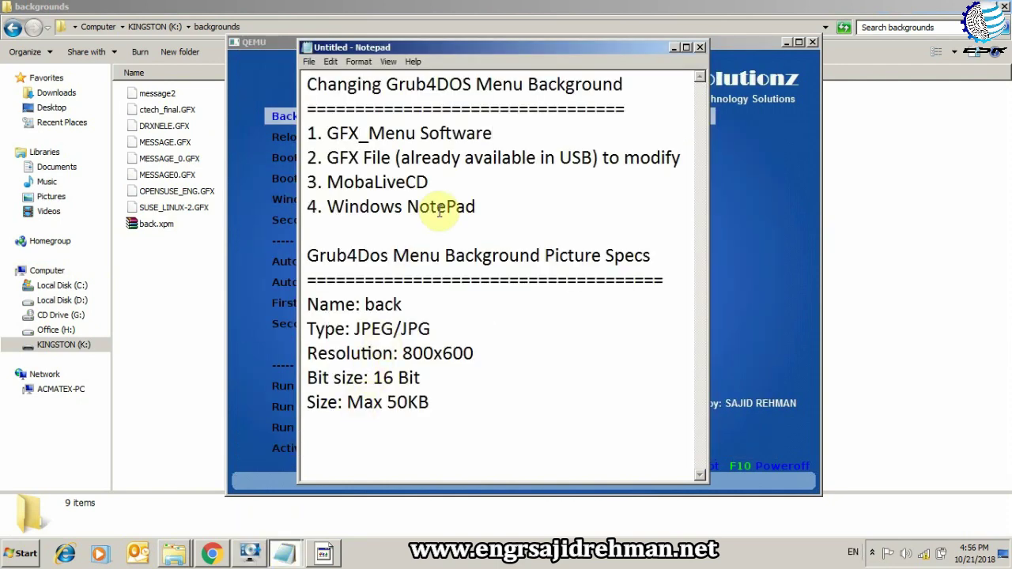
Step: Highlight the MobaLiveCD entry and the whole four-item requirements list in the notes for review
left_click_drag(446, 181, 326, 182)
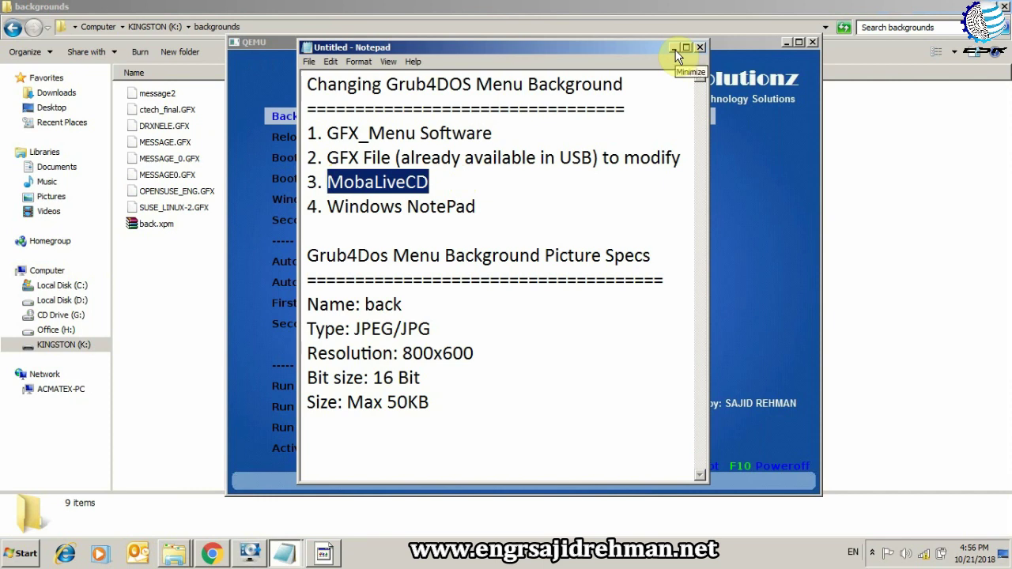
left_click(507, 207)
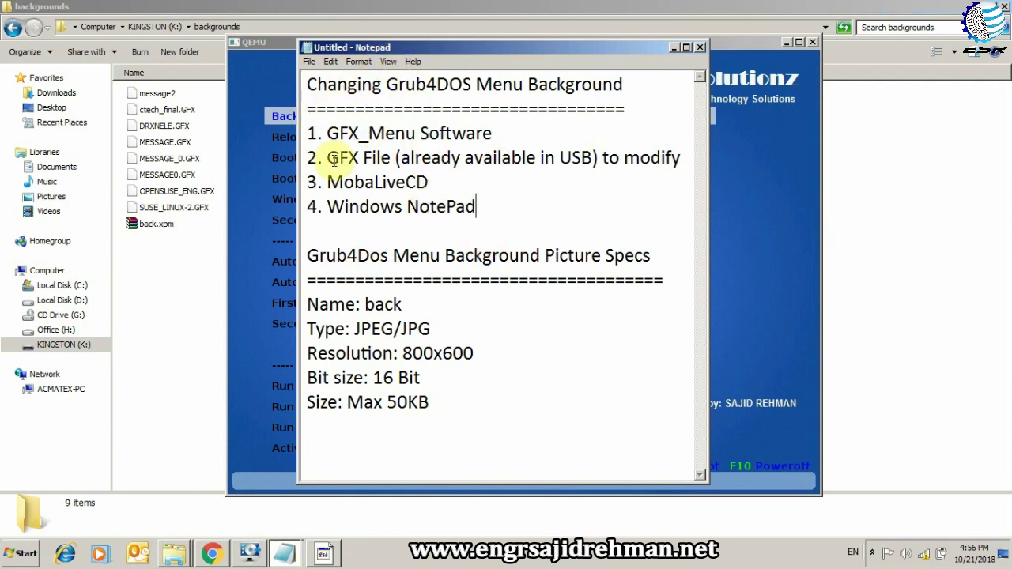
left_click_drag(488, 207, 309, 135)
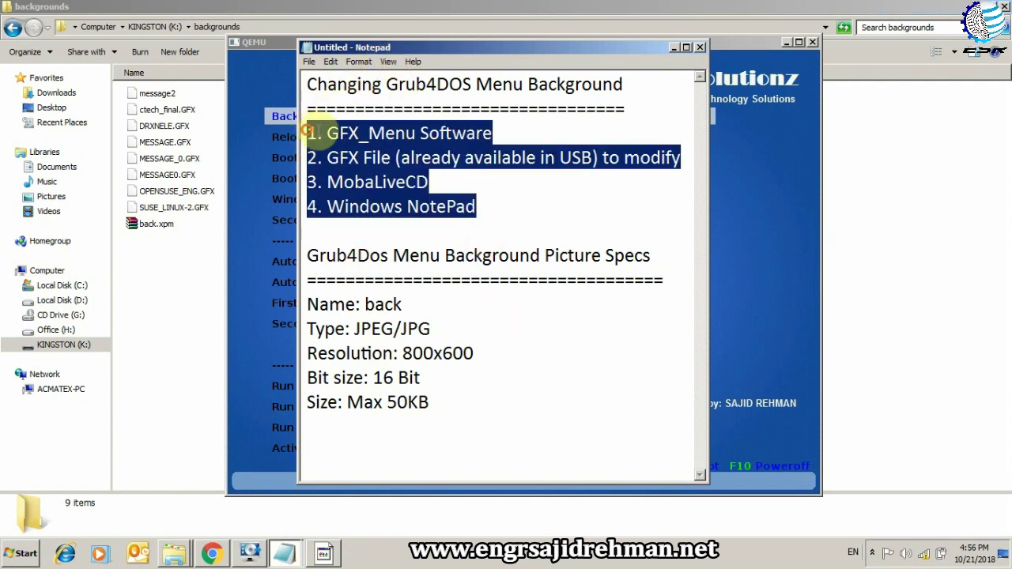
left_click(442, 259)
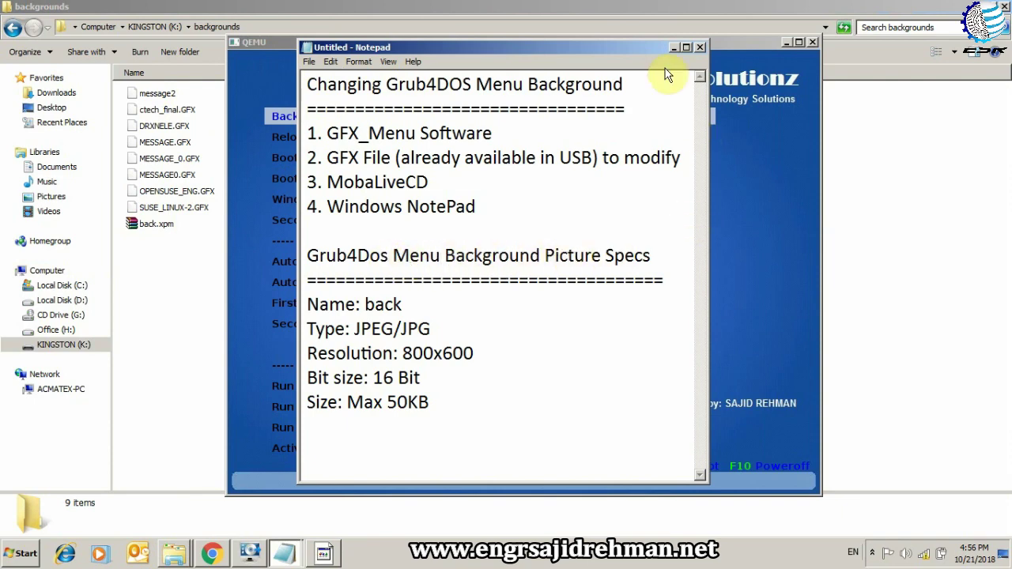
Step: Arrange the Notepad and QEMU windows beside each other, with the notes on the left
left_click(737, 44)
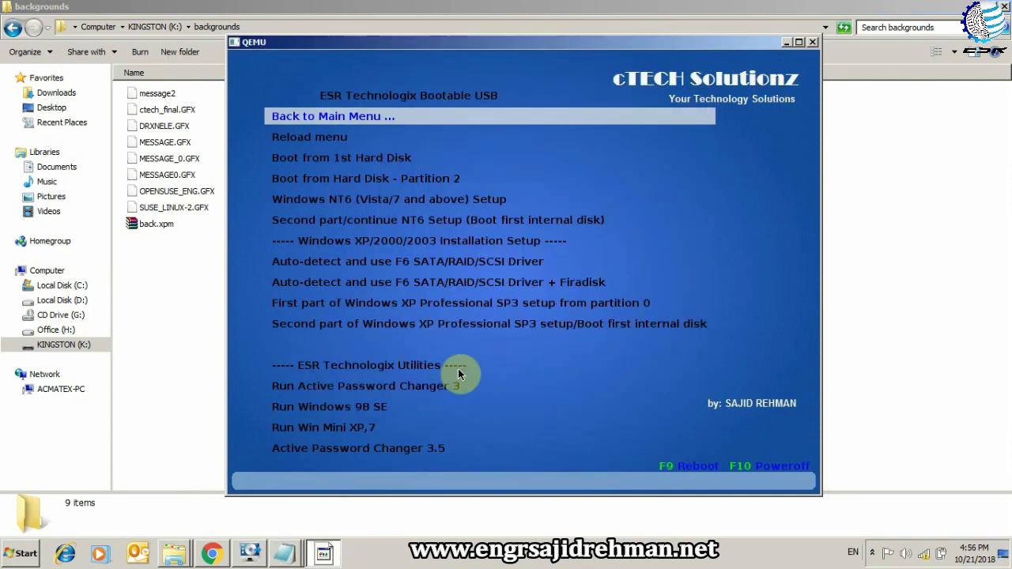
left_click_drag(395, 41, 584, 48)
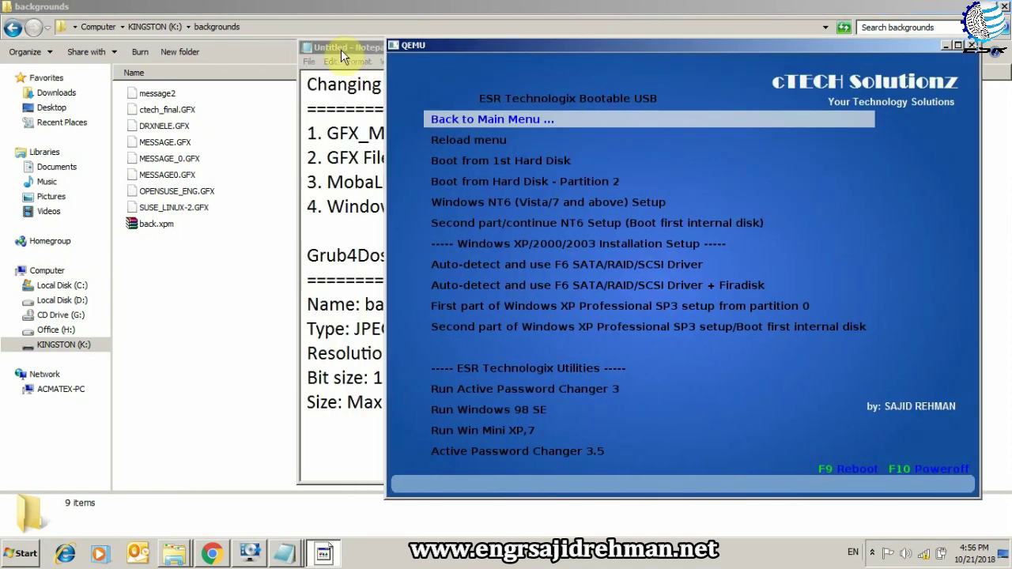
left_click(355, 44)
left_click_drag(355, 44, 121, 41)
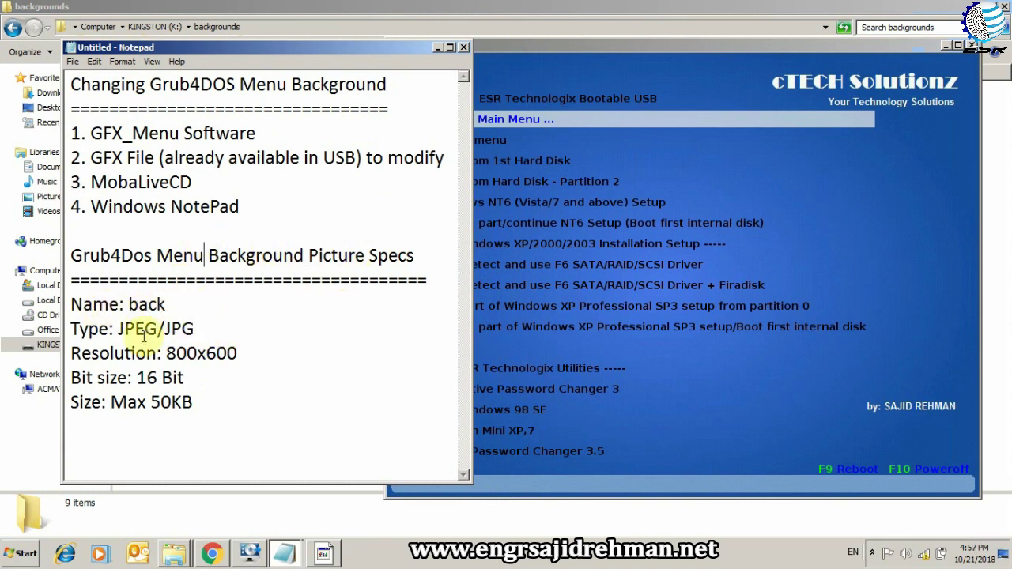
Step: Highlight the picture type, name and resolution entries in the background picture specs for review
left_click_drag(117, 329, 190, 330)
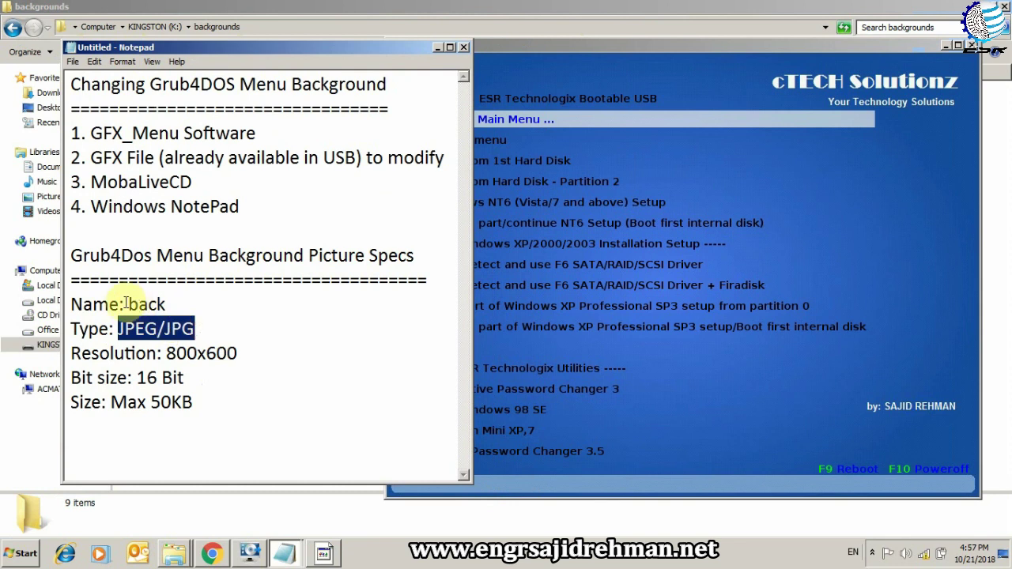
left_click_drag(128, 303, 167, 303)
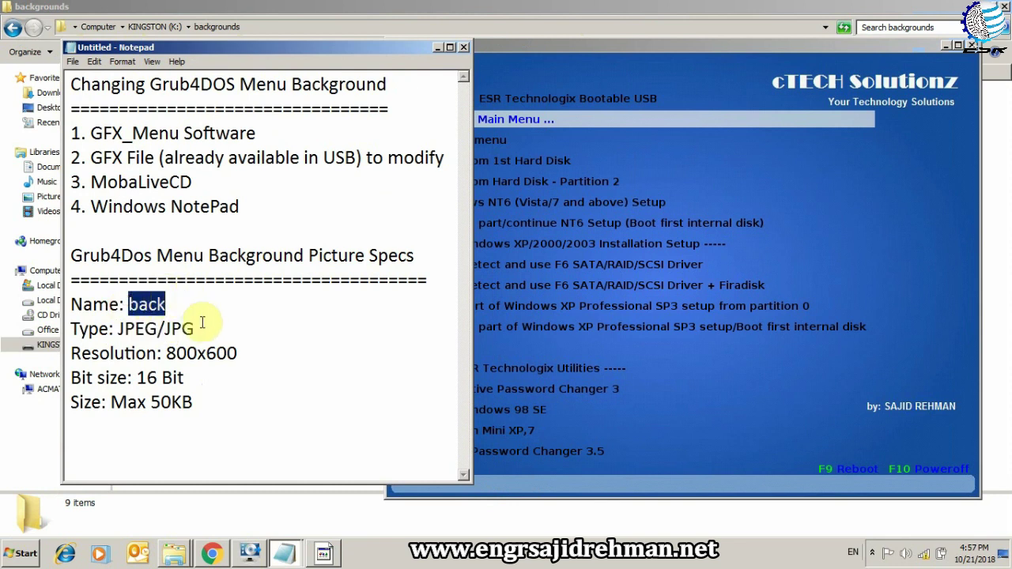
left_click_drag(166, 355, 236, 354)
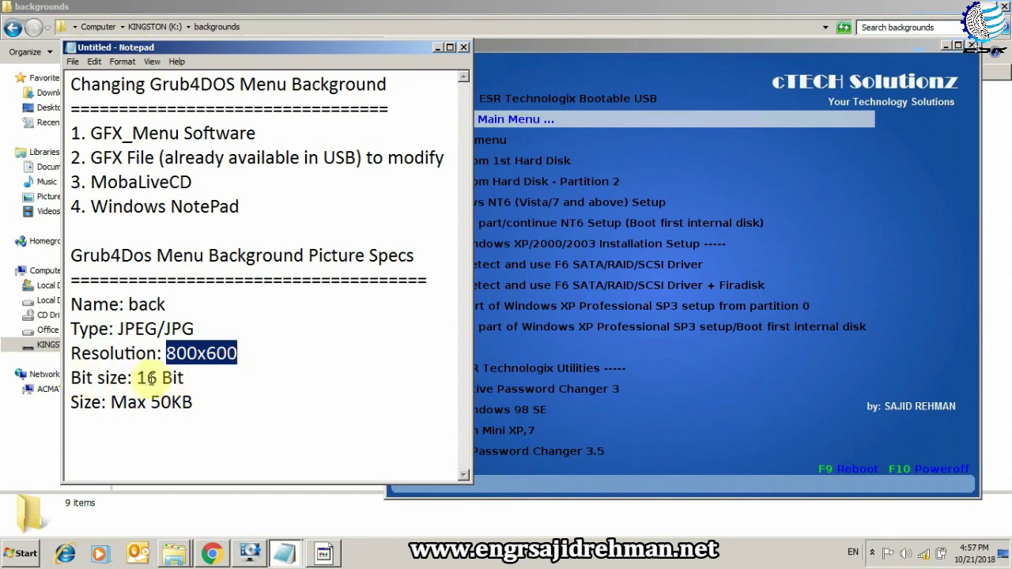
Step: Change the bit size in the picture specs to 14/16 Bit and highlight the whole specs list for review
mouse_move(136, 378)
left_mouse_down()
mouse_move(181, 379)
mouse_move(137, 378)
left_mouse_up()
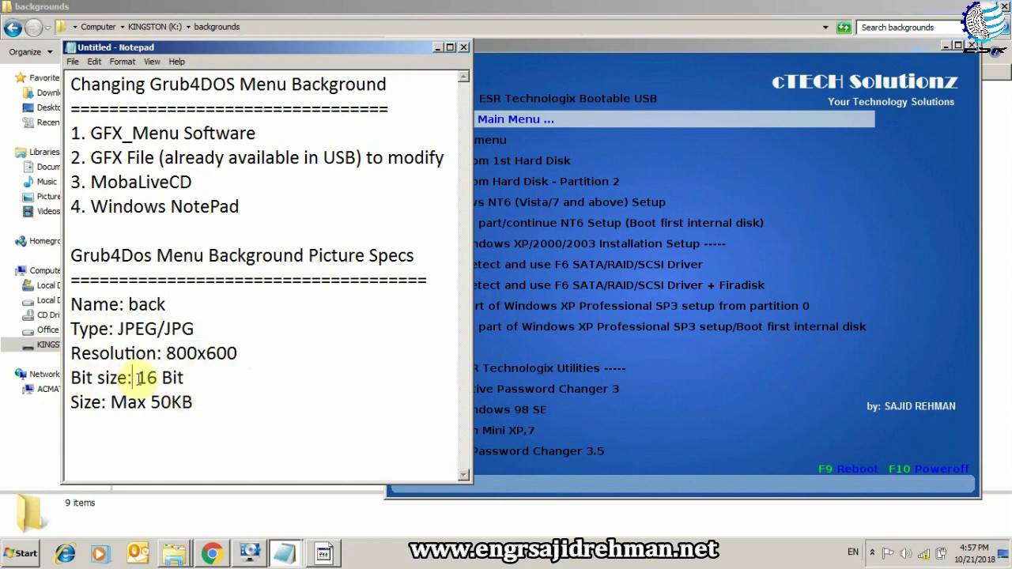
type("14/")
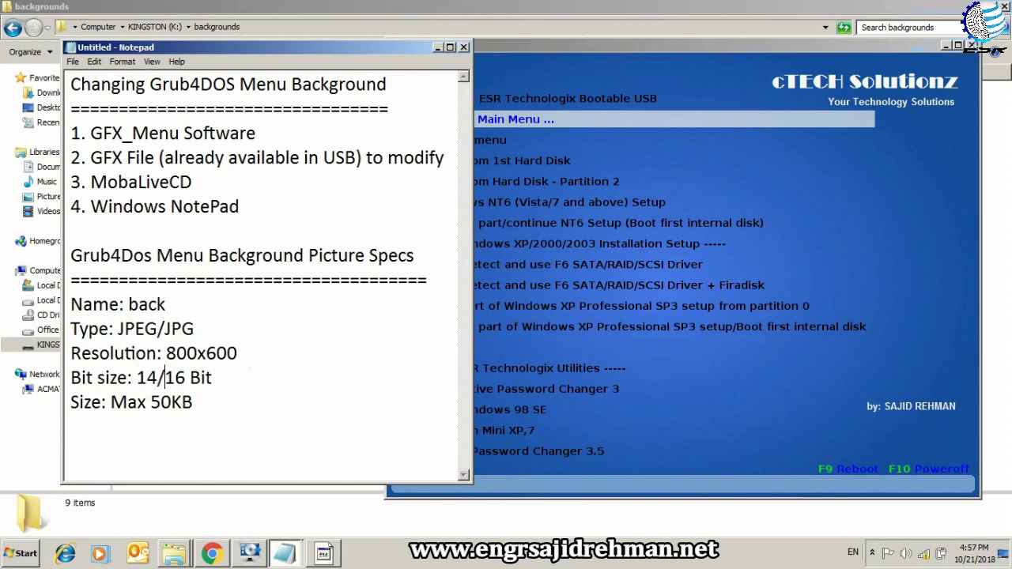
left_click_drag(146, 378, 211, 378)
left_click(210, 381)
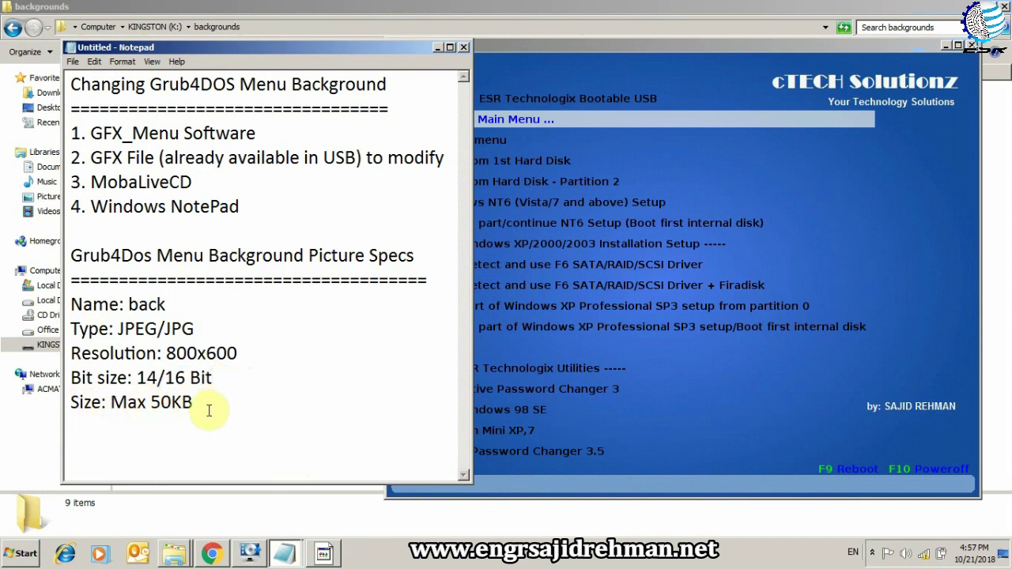
left_click_drag(208, 402, 72, 305)
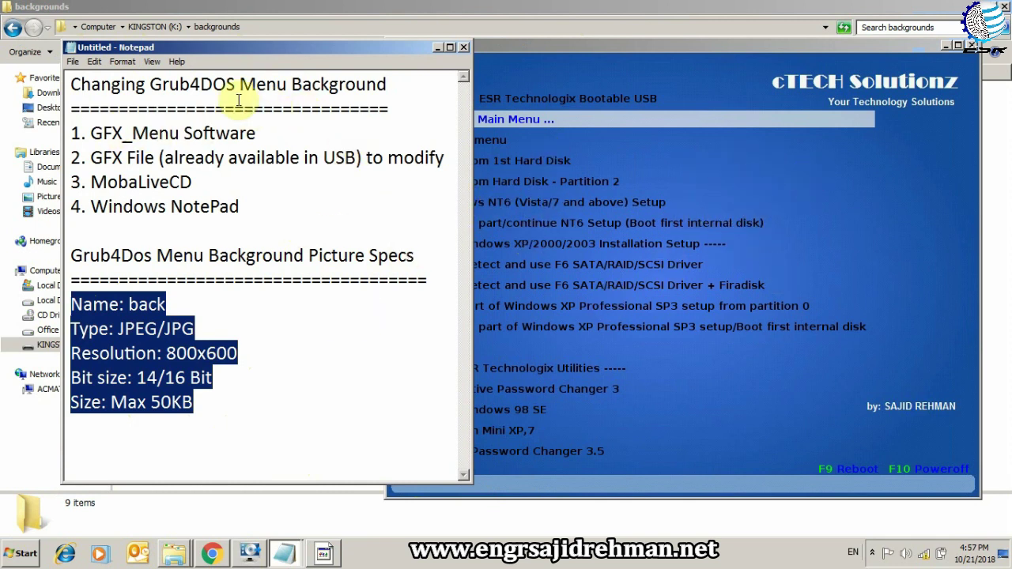
Step: Minimize the notes and arrange the menu file's Notepad window beside the QEMU boot menu
left_click(439, 49)
left_click_drag(606, 38, 449, 58)
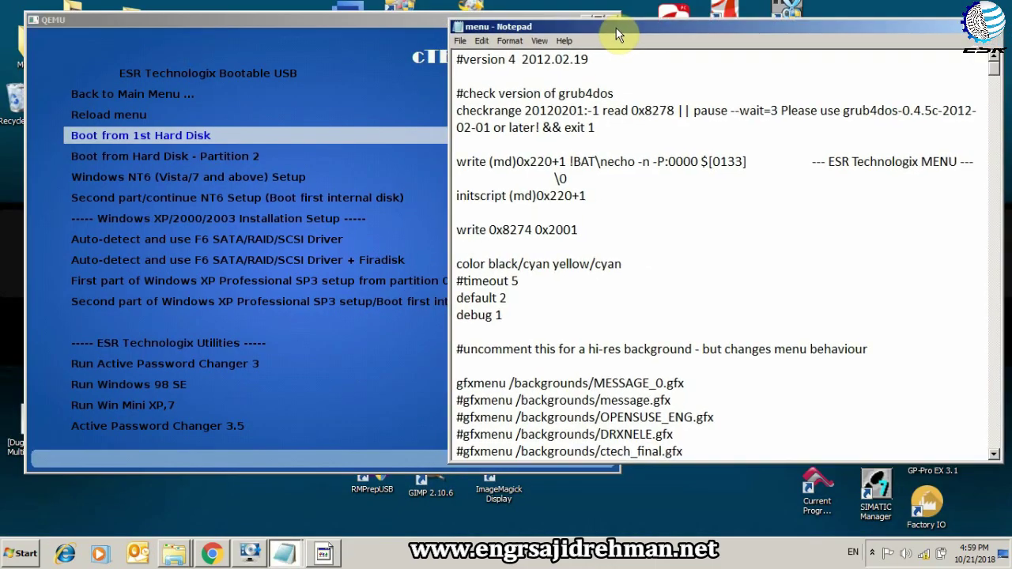
left_click_drag(625, 22, 637, 20)
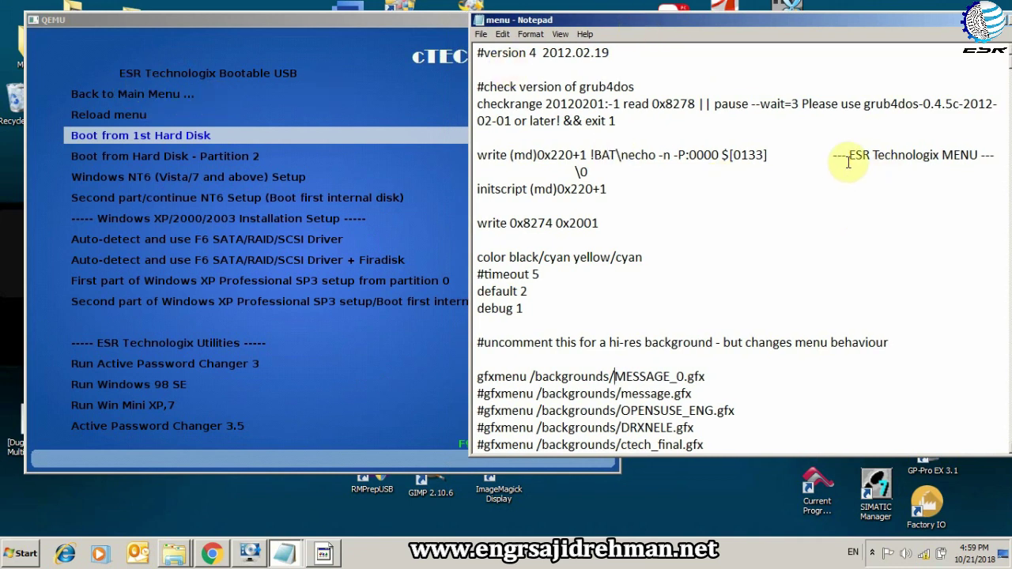
left_click(824, 183)
left_click(807, 222)
left_click_drag(872, 21, 787, 20)
Step: Find the title line in the menu file and highlight its "ESR Technologix Bootable USB" text to compare with the boot menu
mouse_move(940, 62)
left_mouse_down()
mouse_move(944, 102)
mouse_move(945, 77)
left_mouse_up()
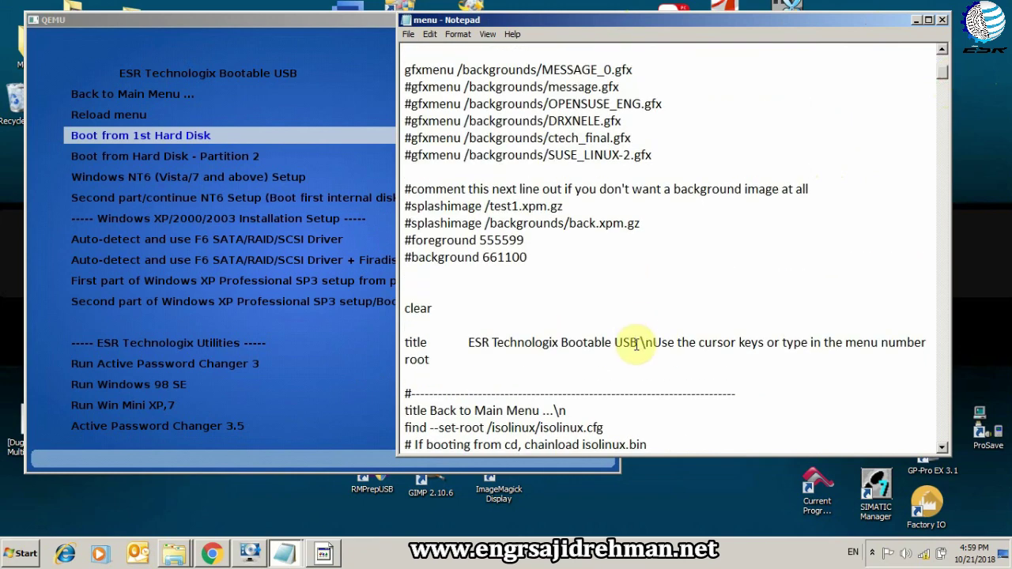
left_click_drag(632, 345, 469, 348)
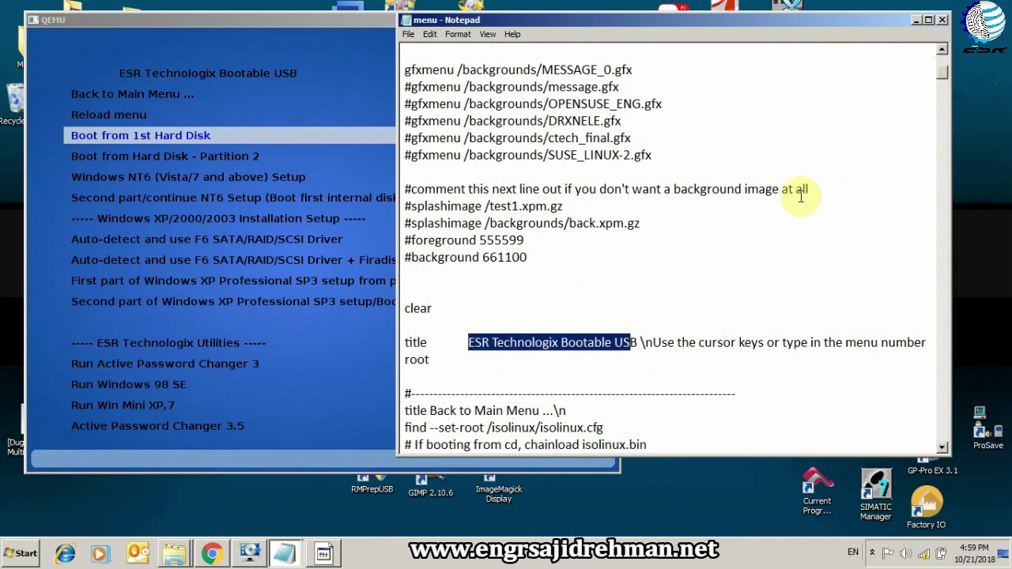
left_click(474, 355)
Step: Locate the uncommented gfxmenu line in the menu file and highlight its MESSAGE_0.gfx file name
left_click_drag(728, 45, 755, 48)
scroll(968, 79, "up", 1)
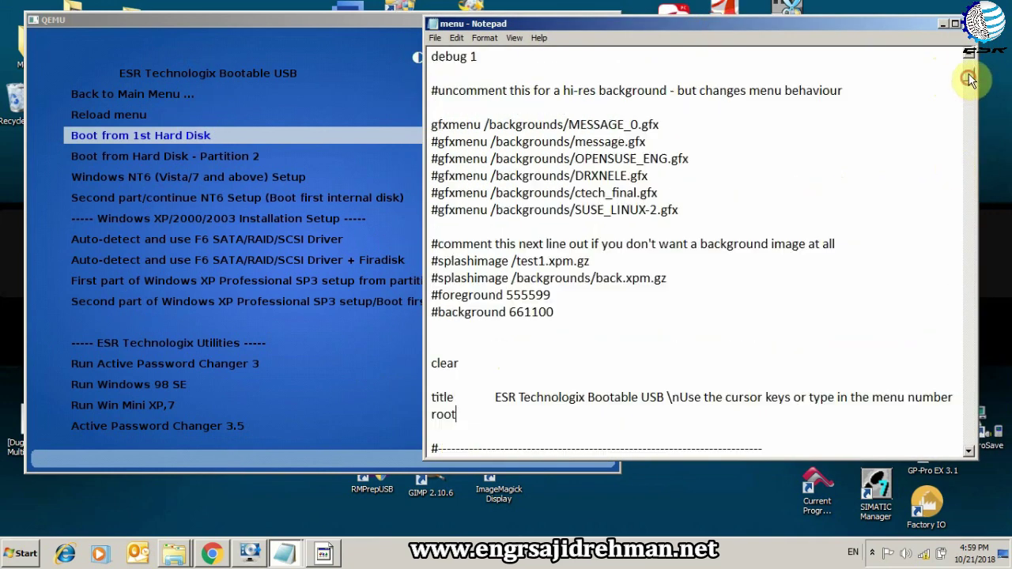
scroll(968, 77, "up", 5)
scroll(971, 72, "down", 5)
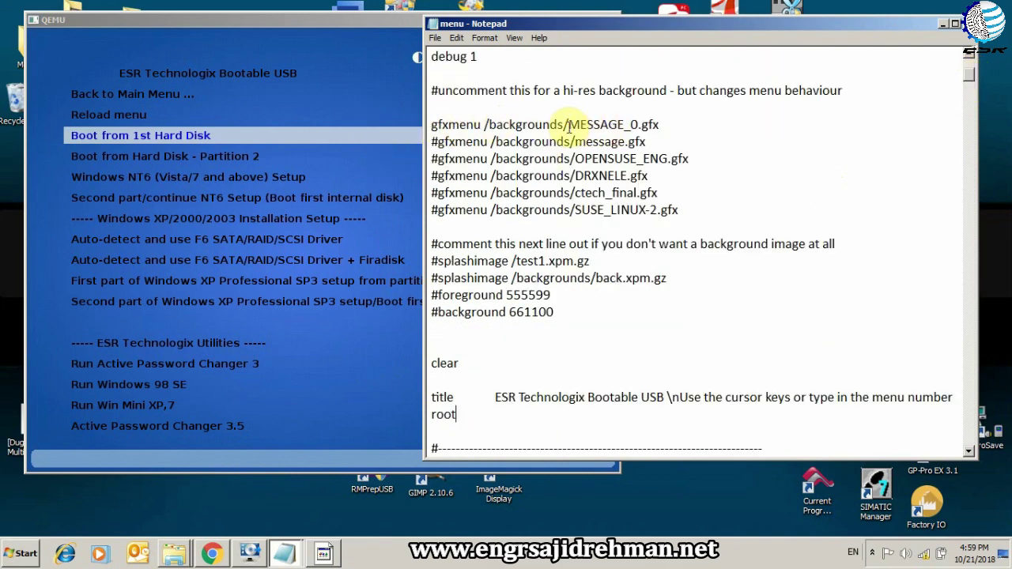
left_click_drag(568, 125, 657, 129)
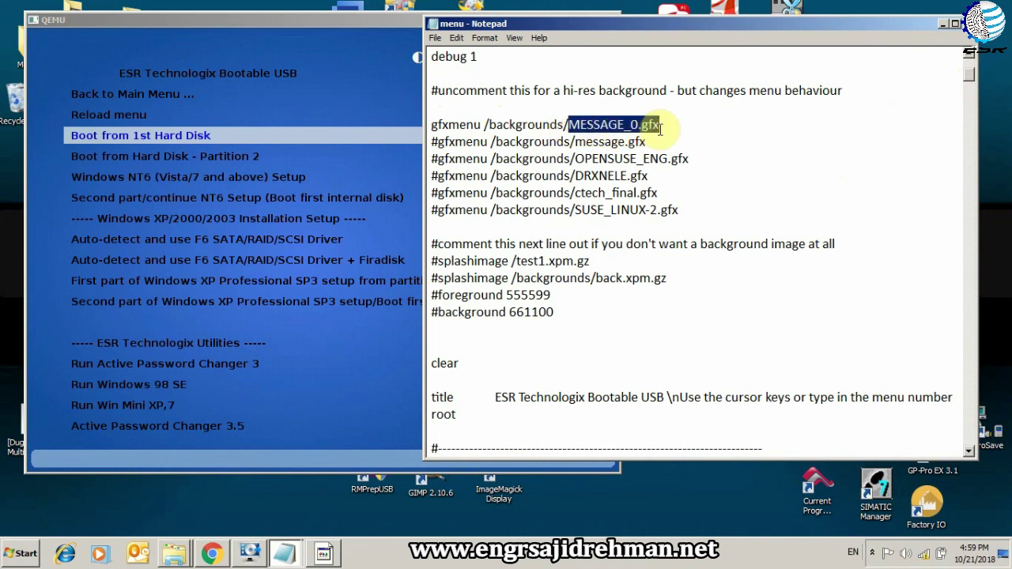
left_click(610, 127)
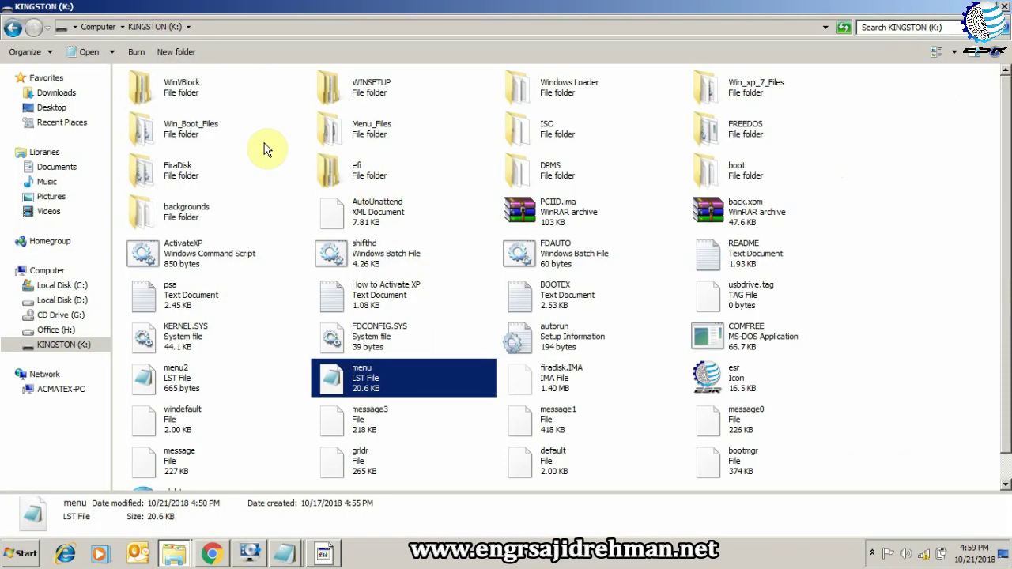
Step: Open the backgrounds folder on the KINGSTON (K:) drive and select MESSAGE_0.GFX
double_click(180, 210)
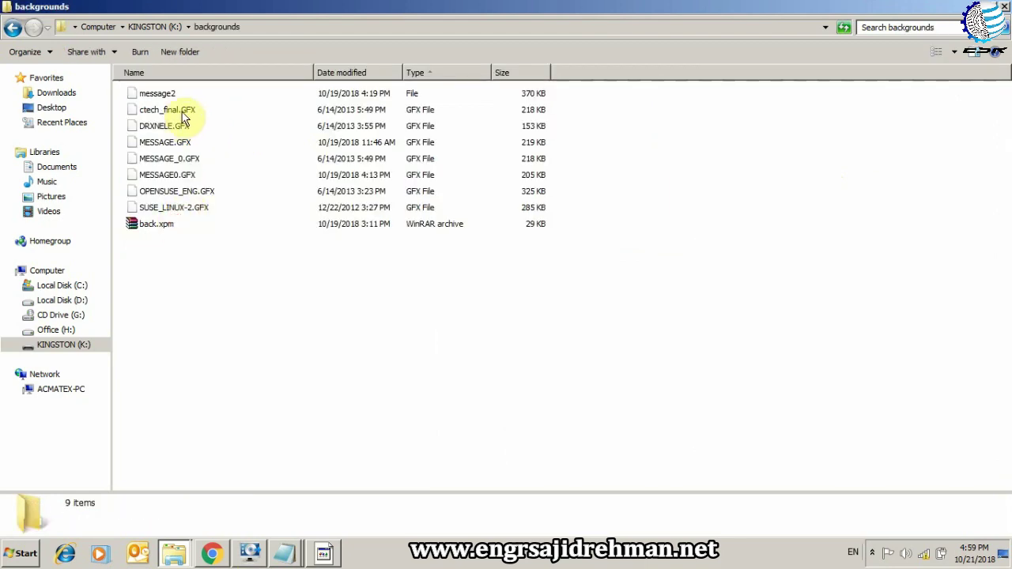
left_click(188, 160)
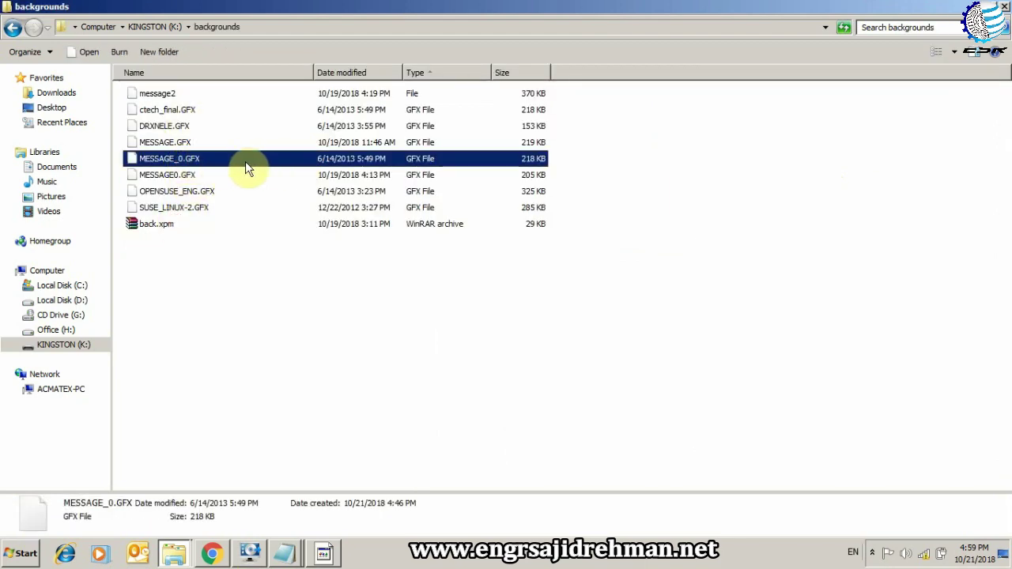
Step: Bring the QEMU boot menu and the menu file forward and move the menu file aside to compare them
left_click(324, 551)
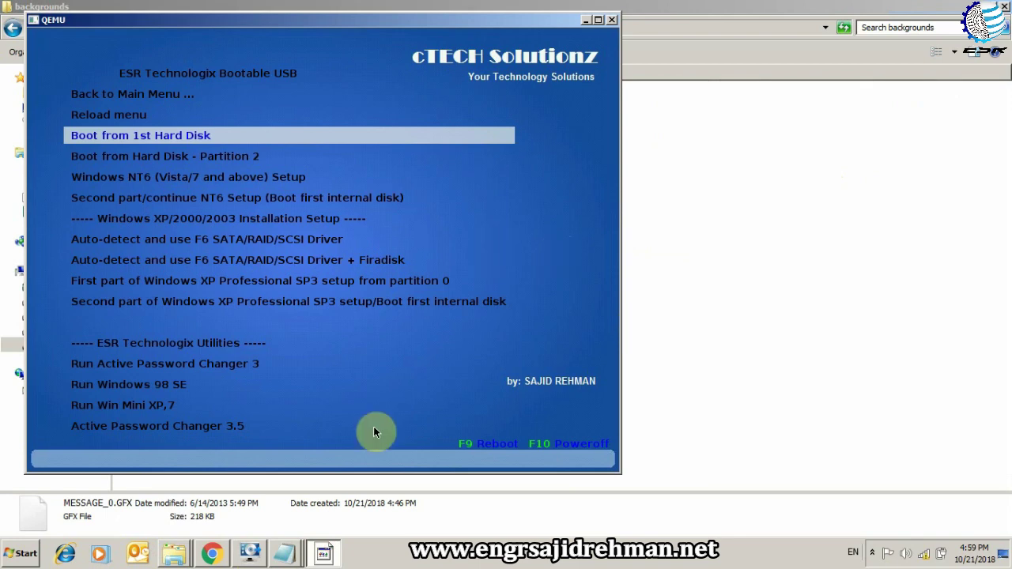
left_click(299, 500)
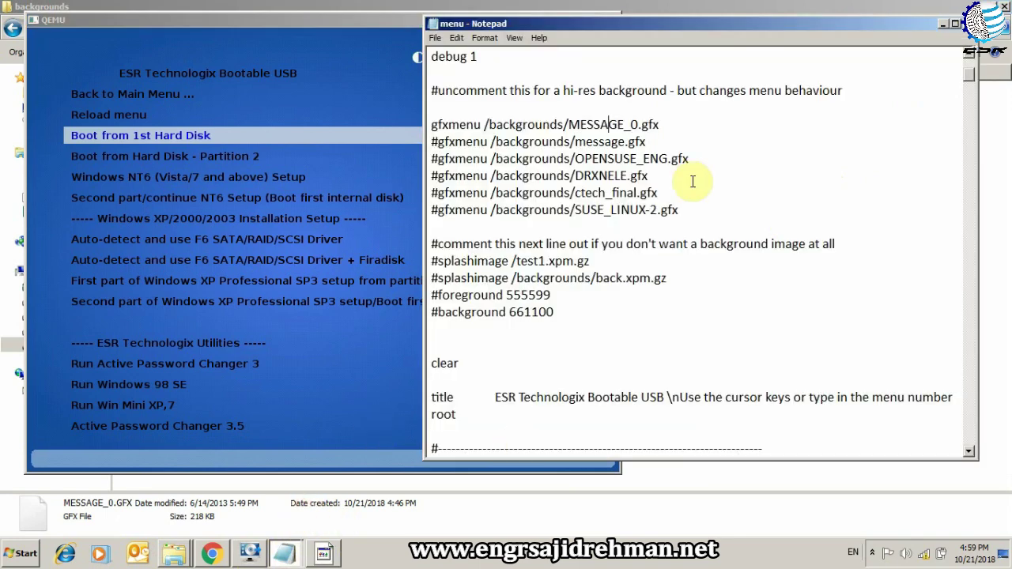
left_click_drag(497, 24, 622, 24)
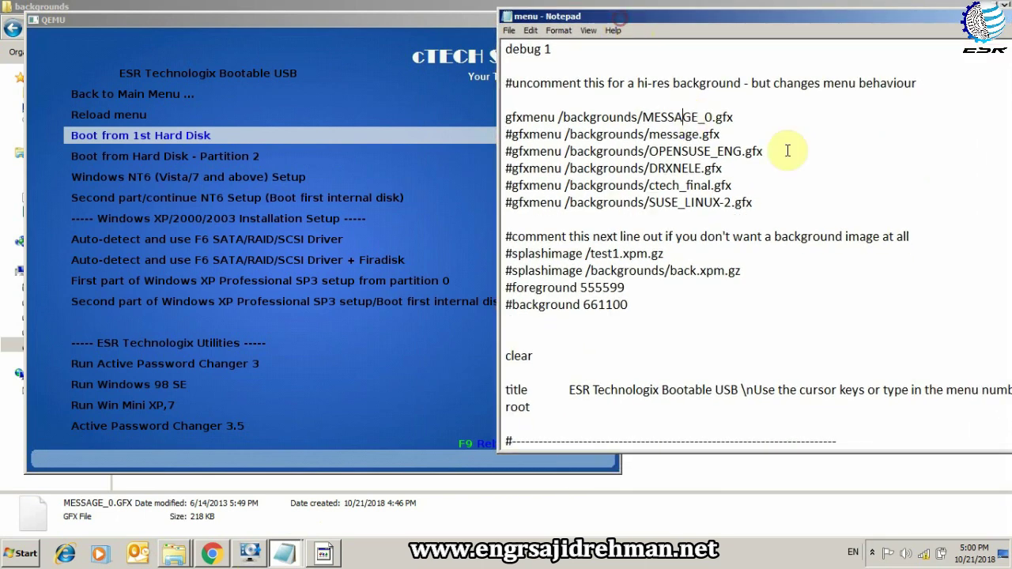
left_click(682, 117)
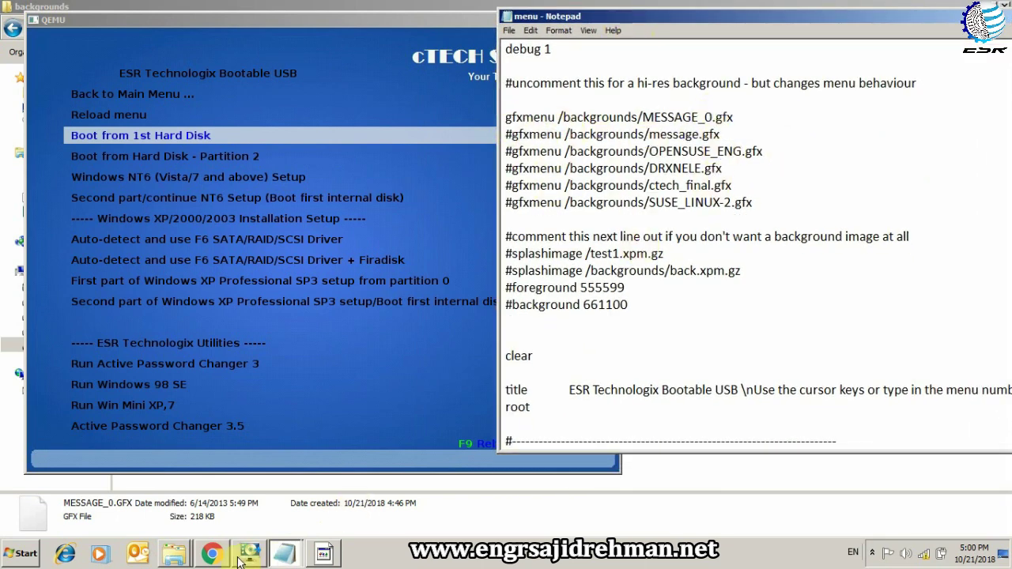
Step: Check the GFX files in the backgrounds folder against the gfxmenu lines and return to the menu file
left_click(174, 553)
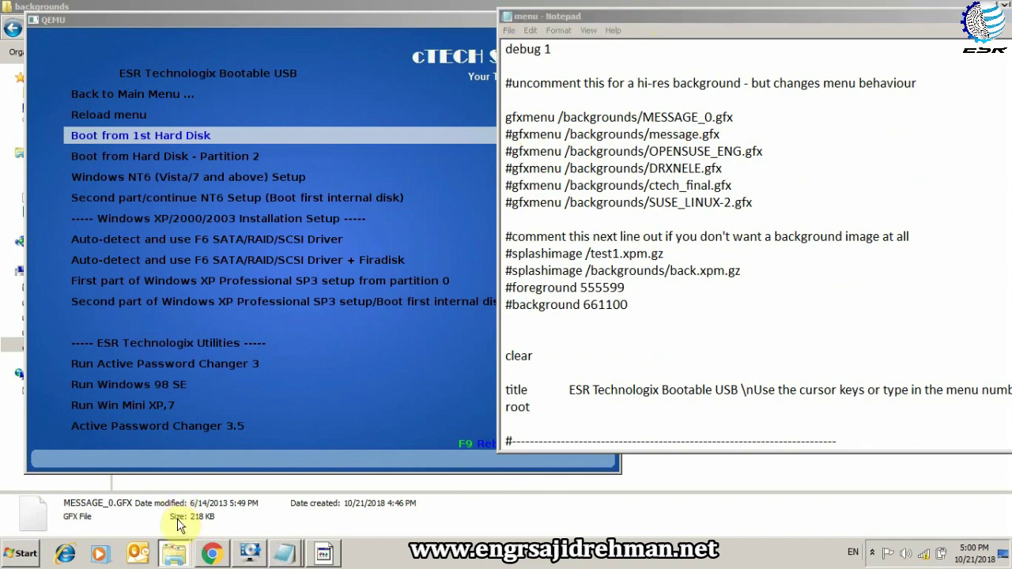
left_click(181, 517)
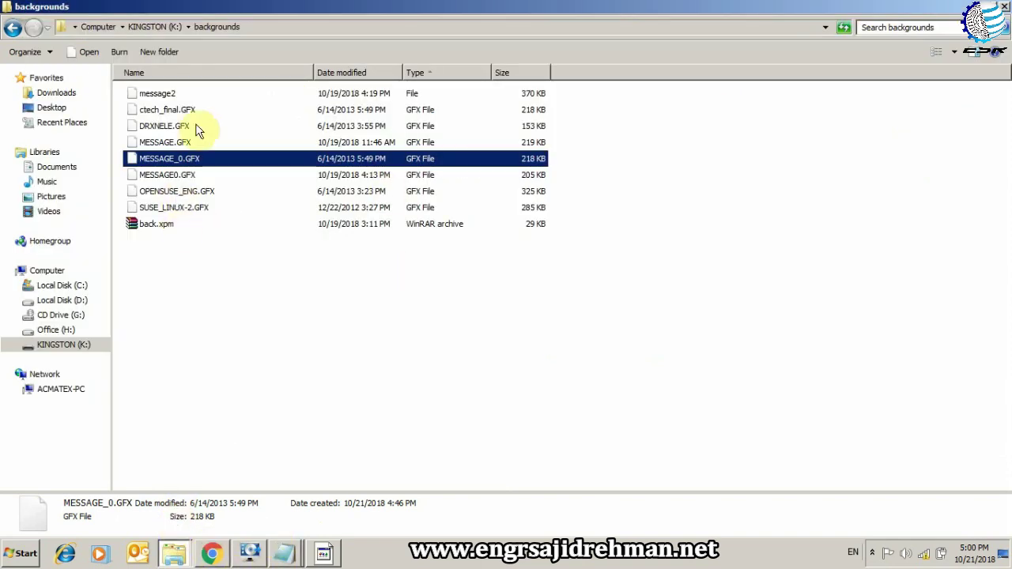
left_click(289, 524)
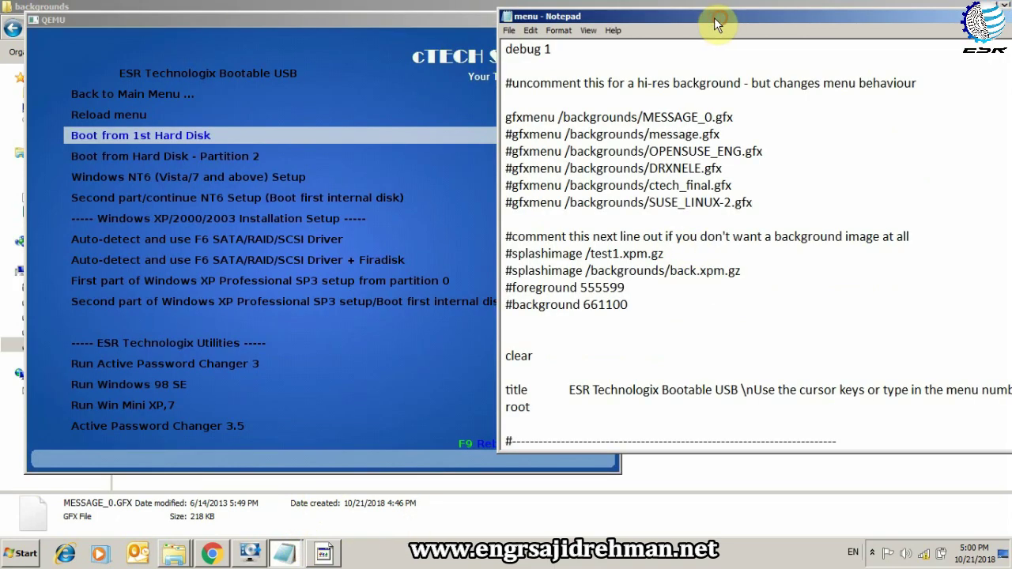
Step: Reposition the menu file's Notepad window over the QEMU window and make it narrower
left_click_drag(714, 17, 678, 11)
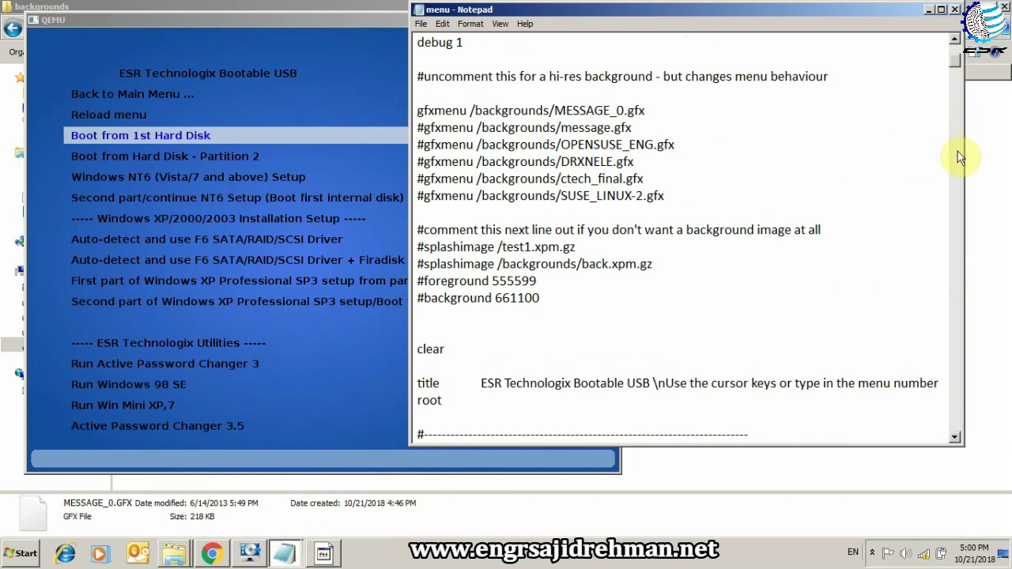
left_click_drag(962, 150, 900, 153)
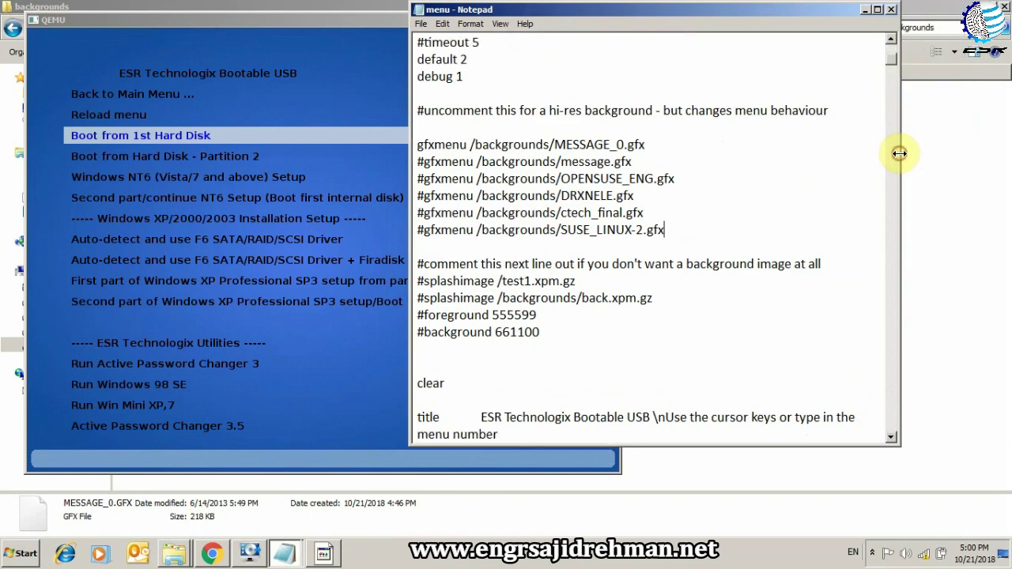
left_click_drag(526, 9, 550, 22)
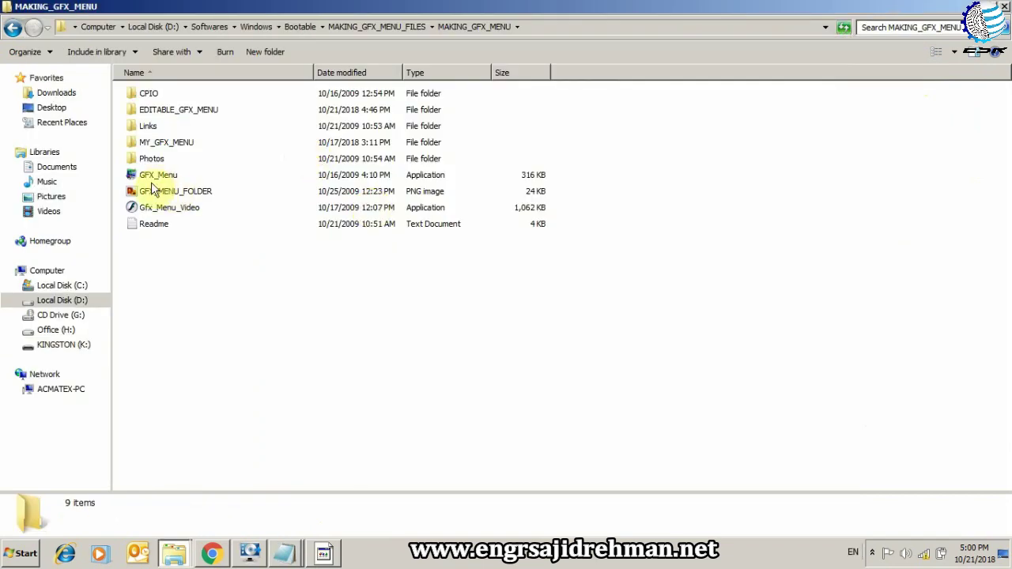
Step: Look at the GFX_Menu application, go up to the MAKING_GFX_MENU_FILES folder and reopen MAKING_GFX_MENU
left_click(157, 182)
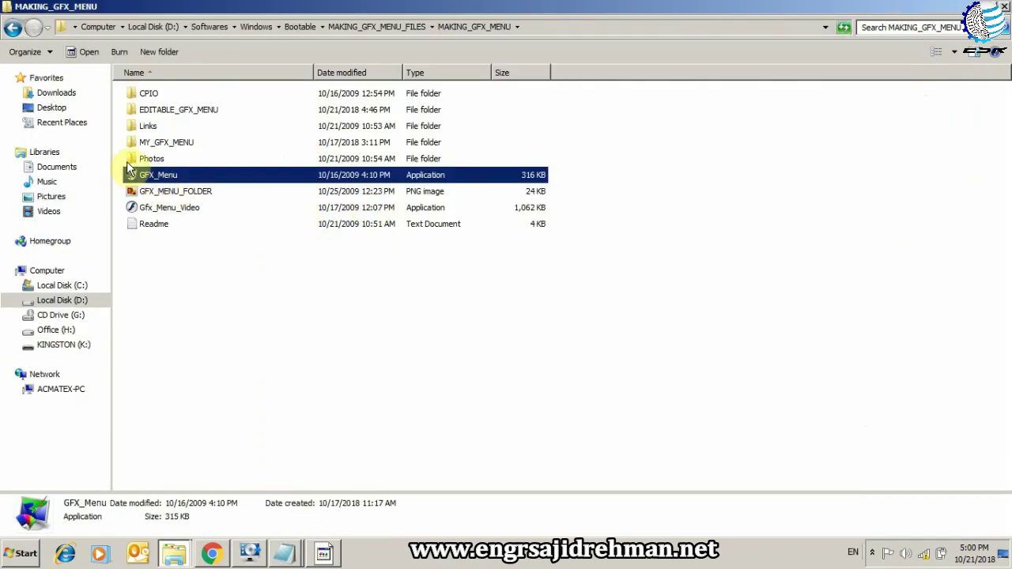
left_click(261, 304)
left_click(395, 27)
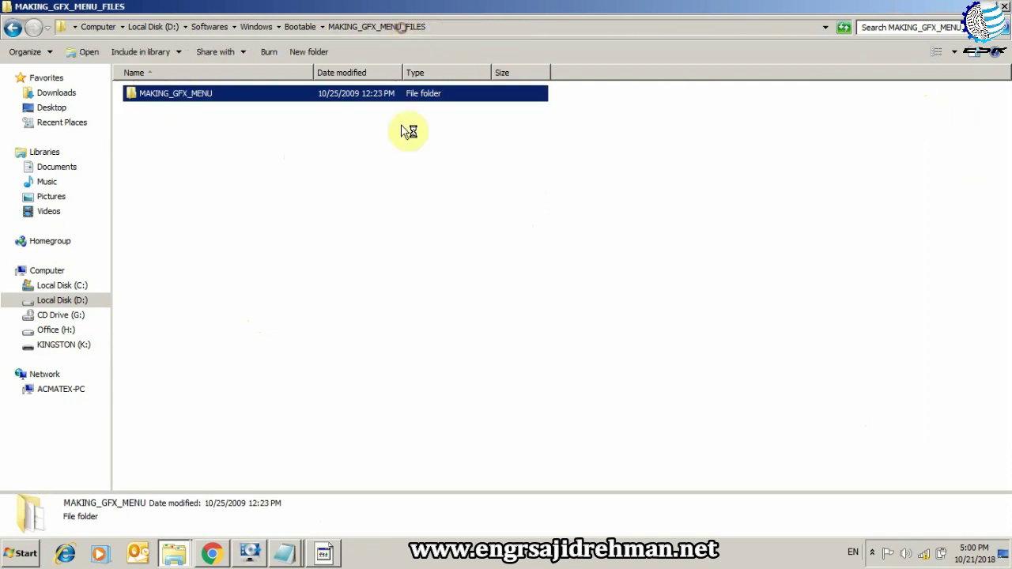
double_click(179, 102)
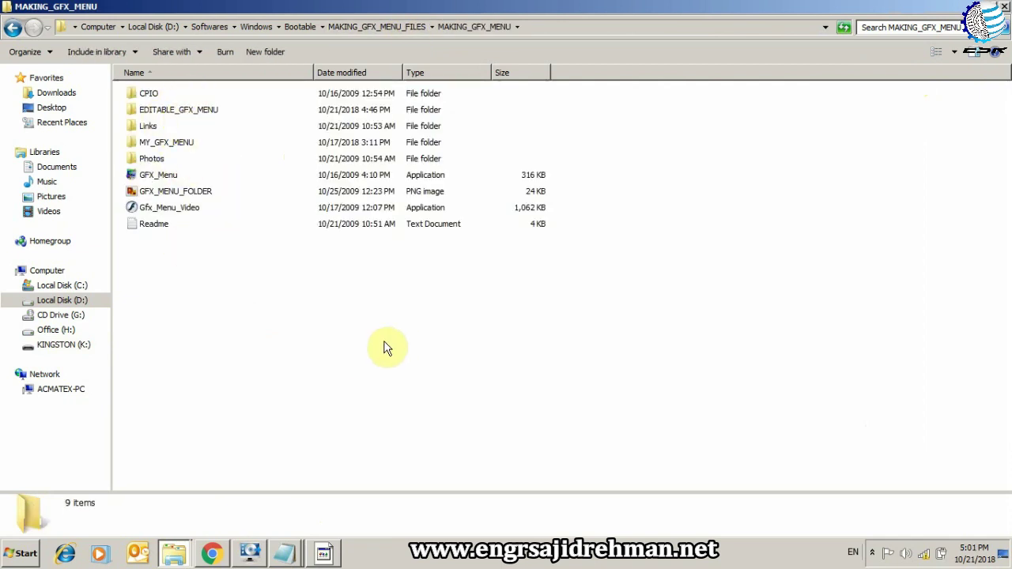
Step: Run the GFX_Menu application from the MAKING_GFX_MENU folder as administrator
left_click(168, 176)
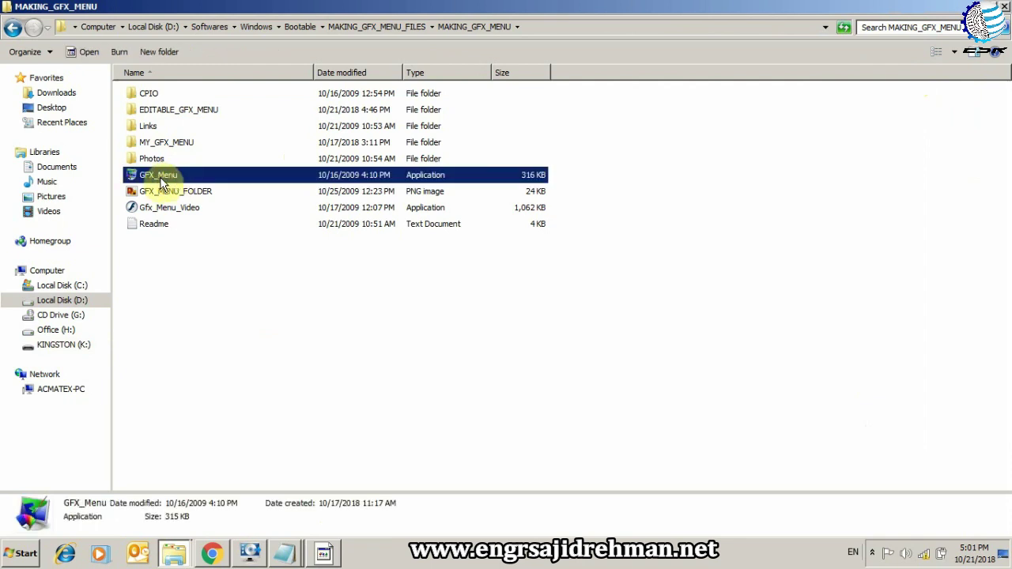
right_click(174, 175)
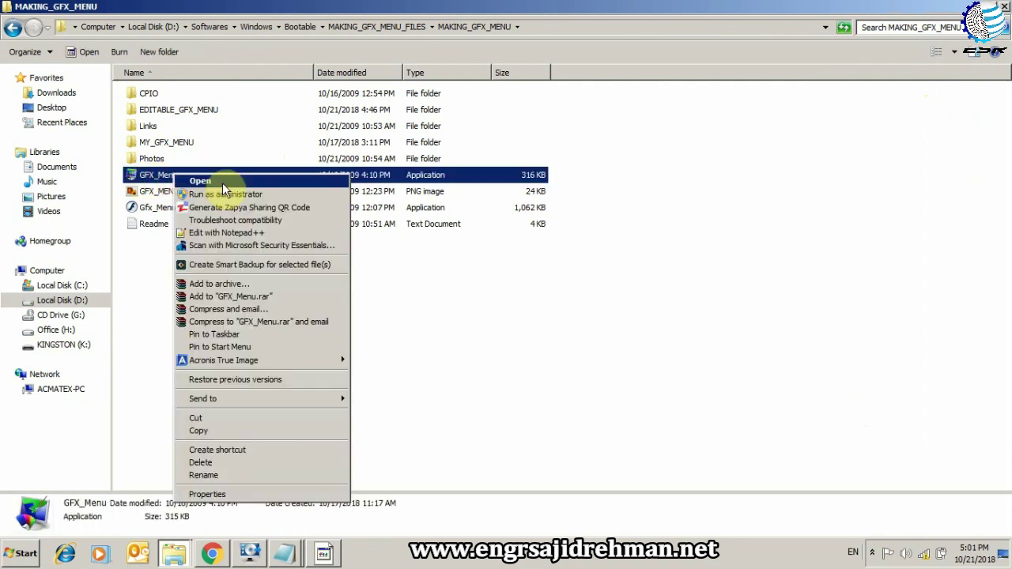
left_click(229, 195)
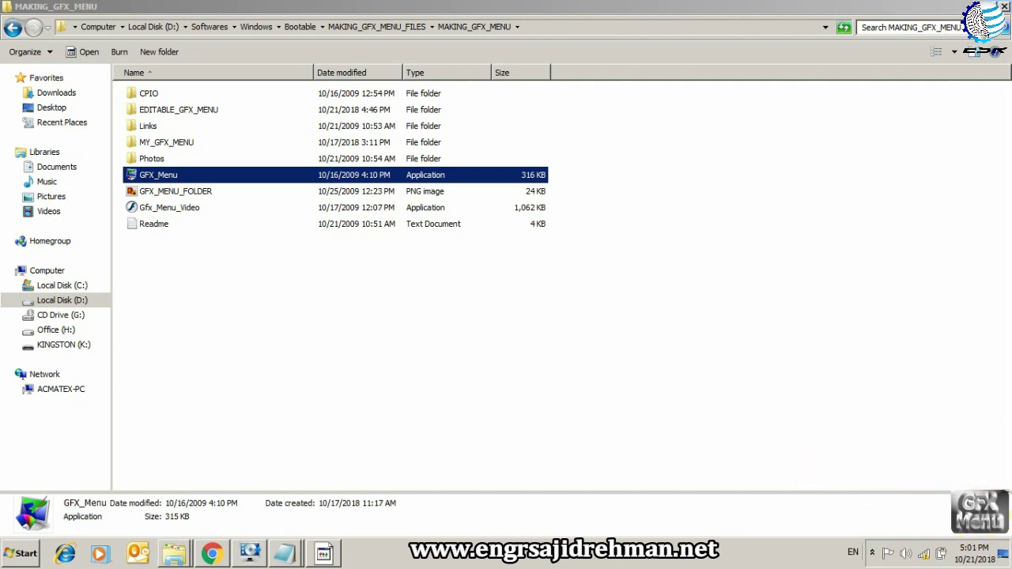
left_click(325, 351)
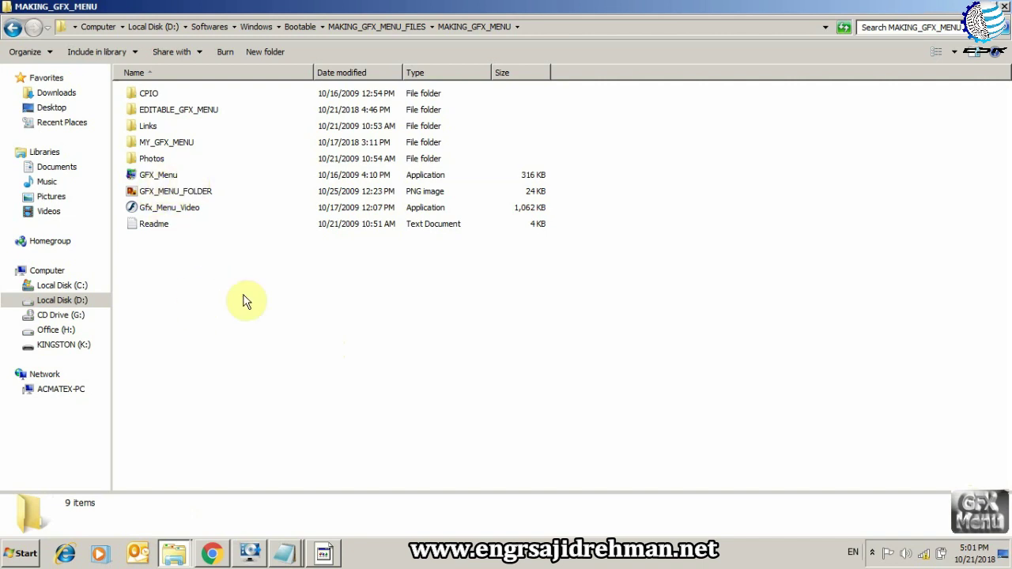
Step: Copy MESSAGE_0.GFX from the USB drive's backgrounds folder into the MAKING_GFX_MENU folder
left_click(175, 553)
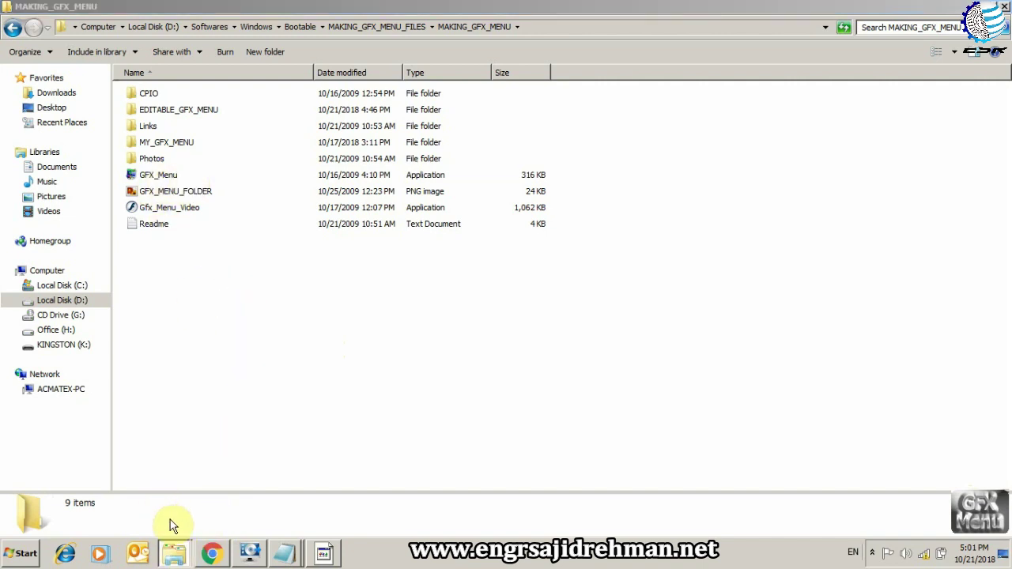
left_click(172, 526)
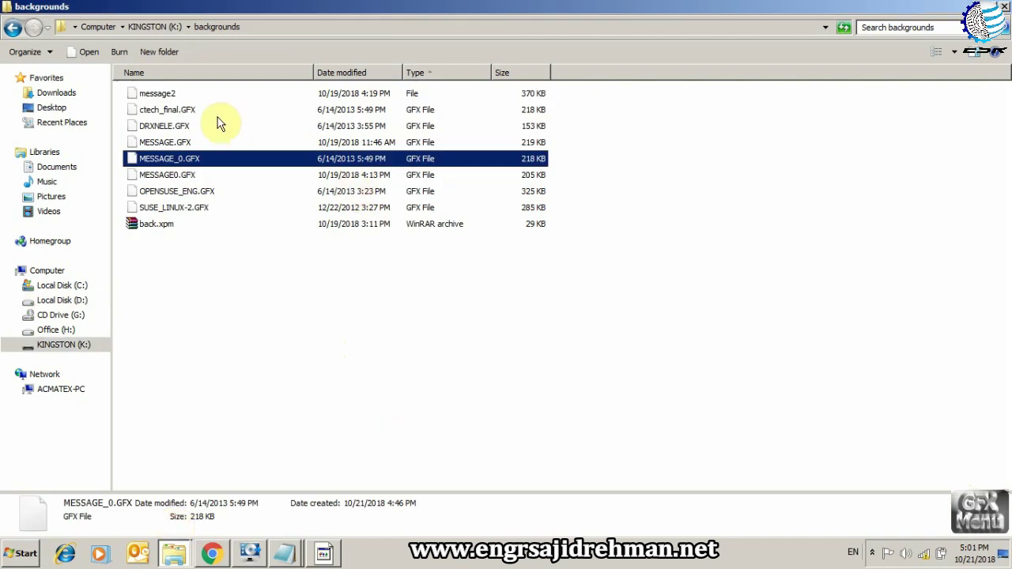
right_click(170, 164)
left_click(200, 317)
left_click(176, 513)
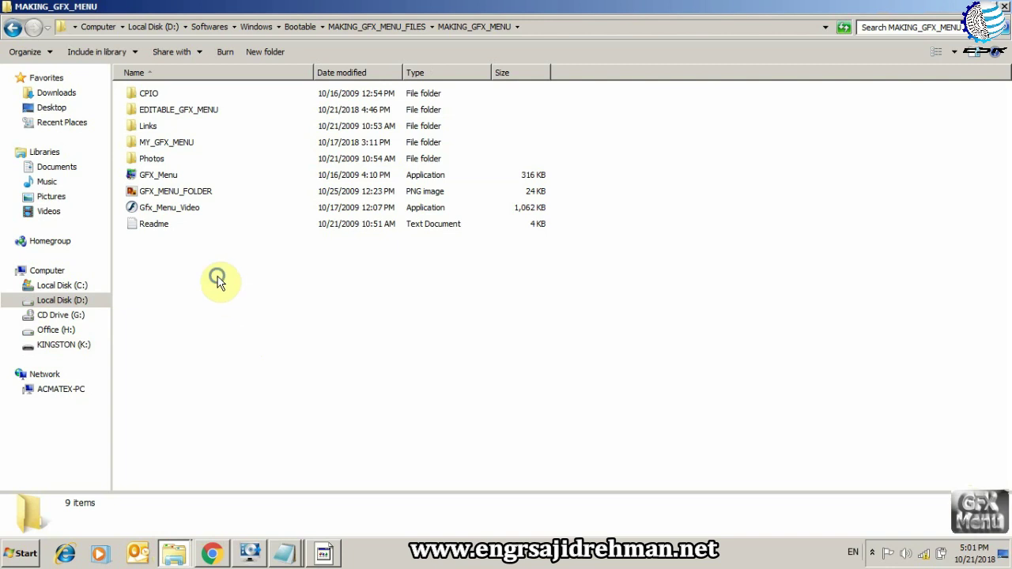
right_click(218, 281)
left_click(266, 362)
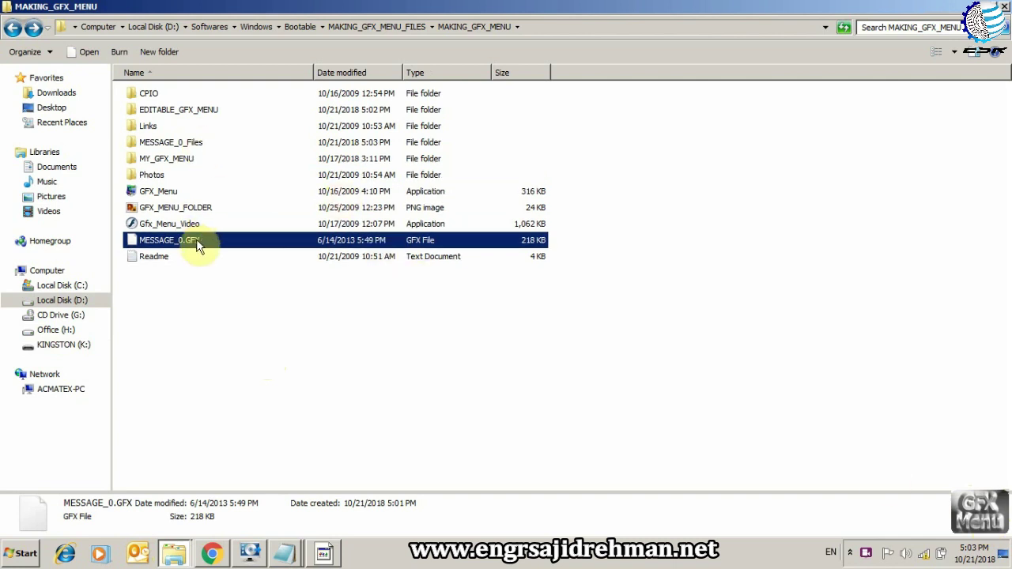
Step: Open the MESSAGE_0_Files folder, show its contents as tiles and open the back image
double_click(182, 142)
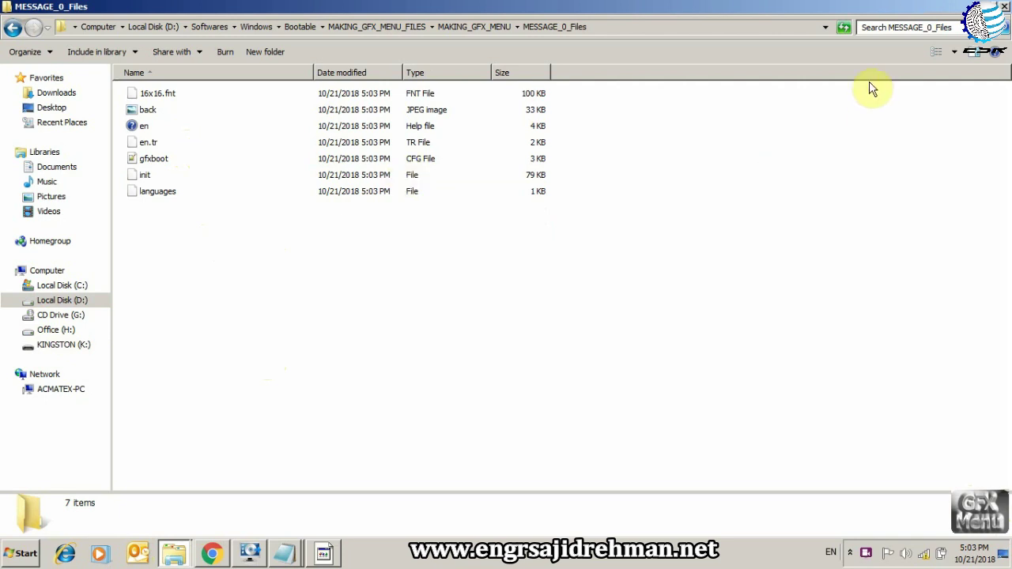
left_click(933, 52)
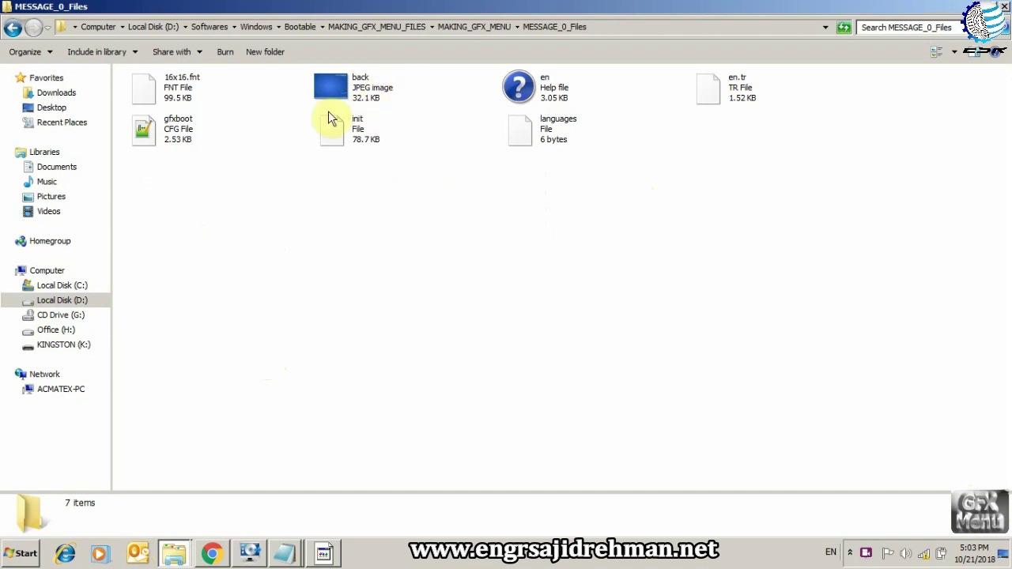
left_click(379, 90)
double_click(351, 97)
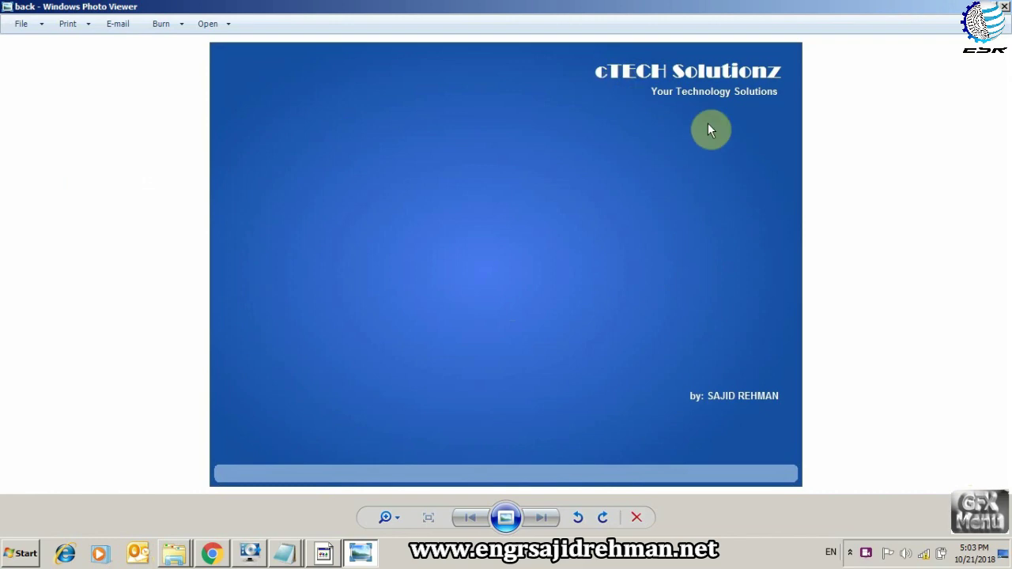
Step: Compare the back image with the boot menu in the QEMU window, minimize QEMU and close the image
left_click(323, 553)
left_click_drag(722, 44, 640, 57)
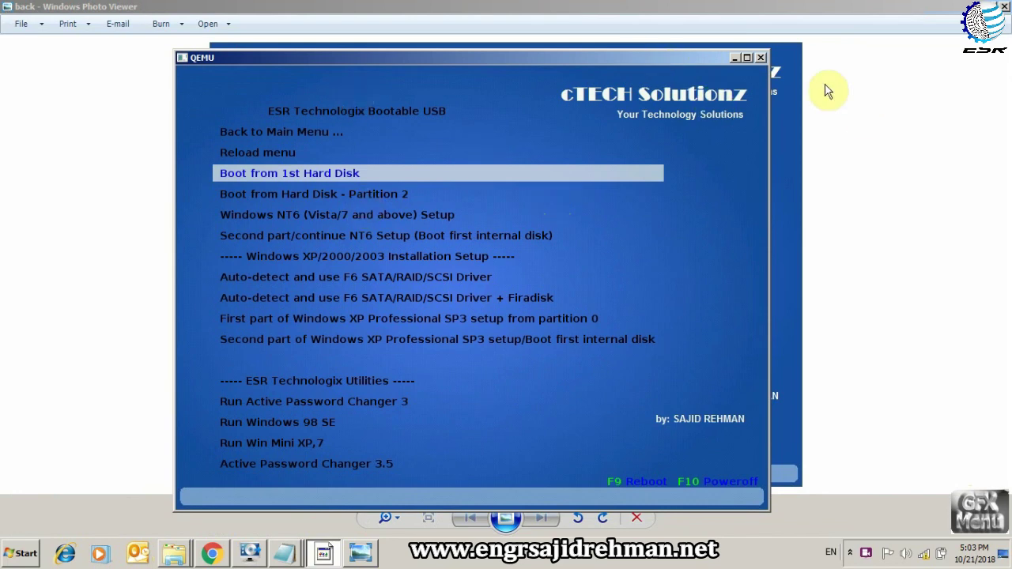
left_click(735, 58)
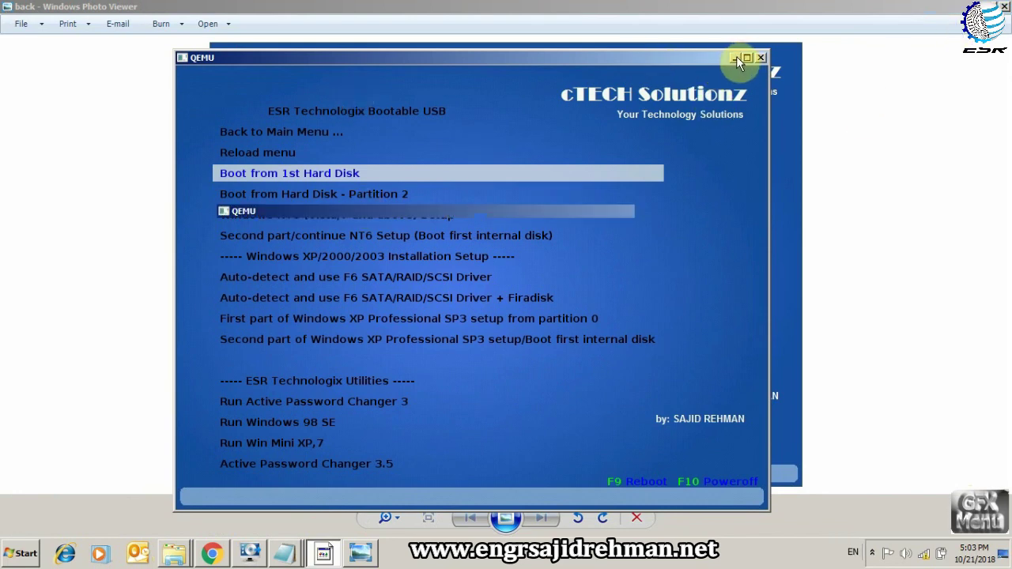
left_click(1005, 6)
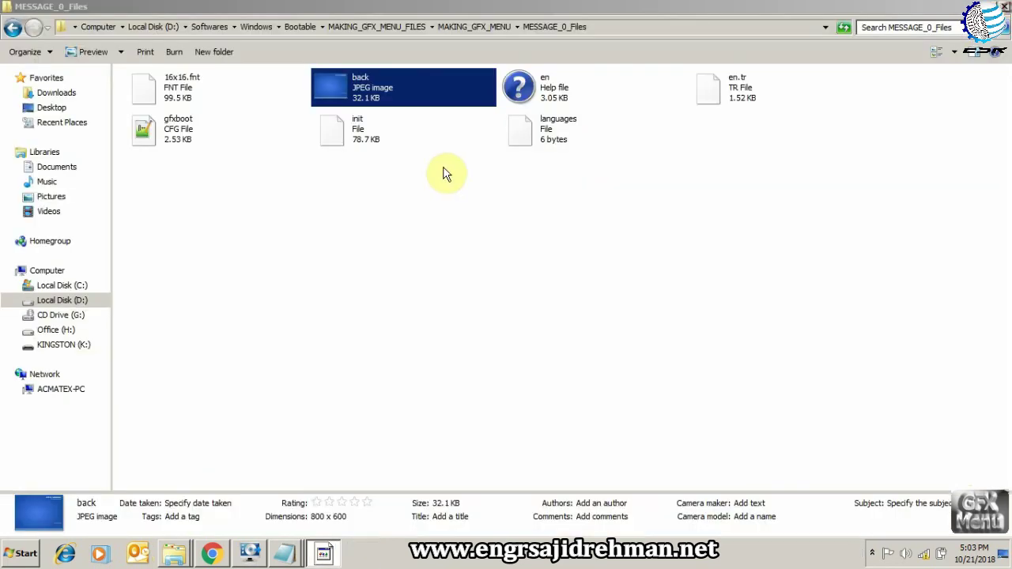
Step: Check the gfxboot and back files in MESSAGE_0_Files and review the background picture specs in the Notepad notes
left_click(169, 131)
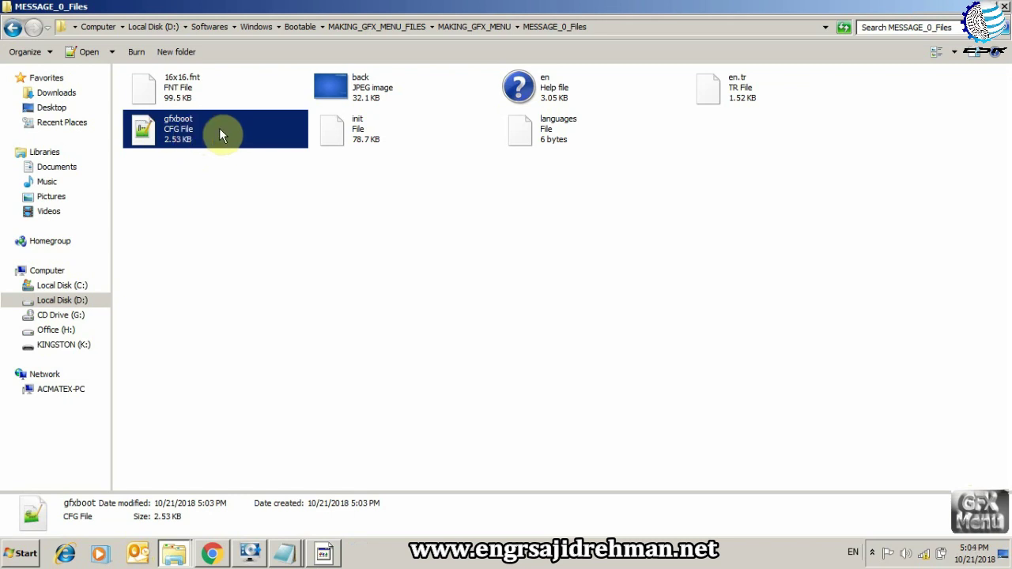
left_click(330, 89)
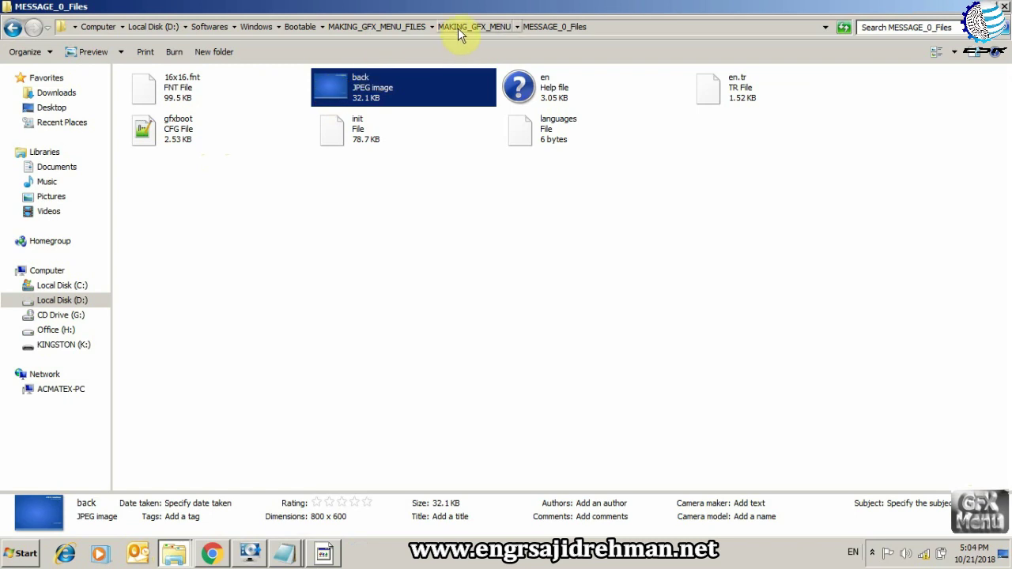
left_click(286, 554)
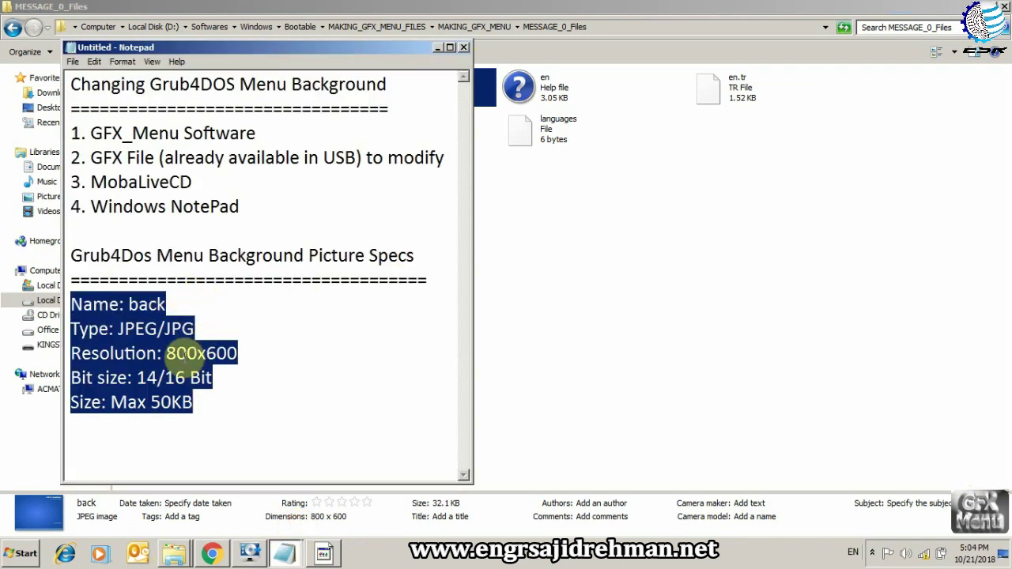
left_click(128, 304)
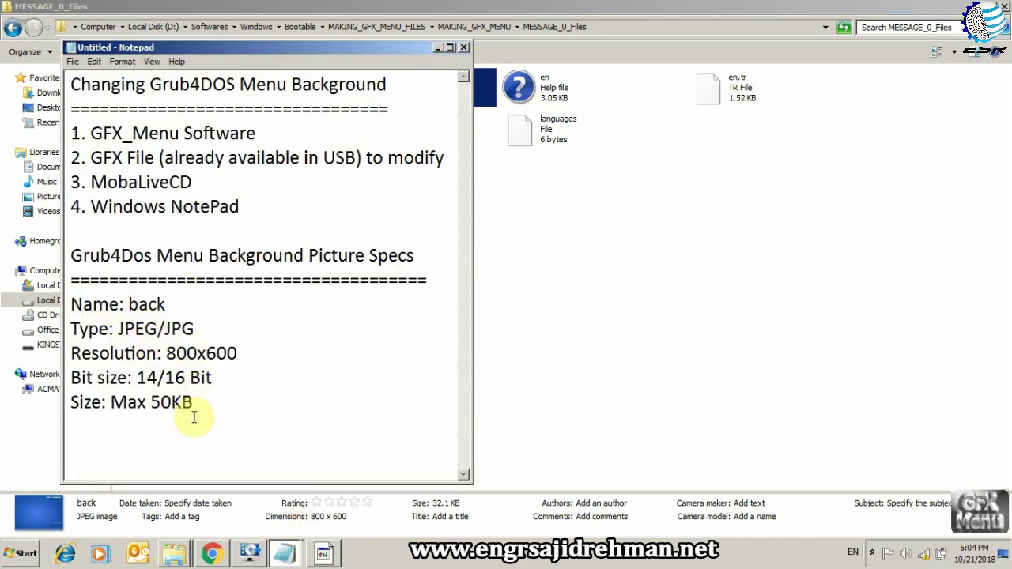
left_click(437, 46)
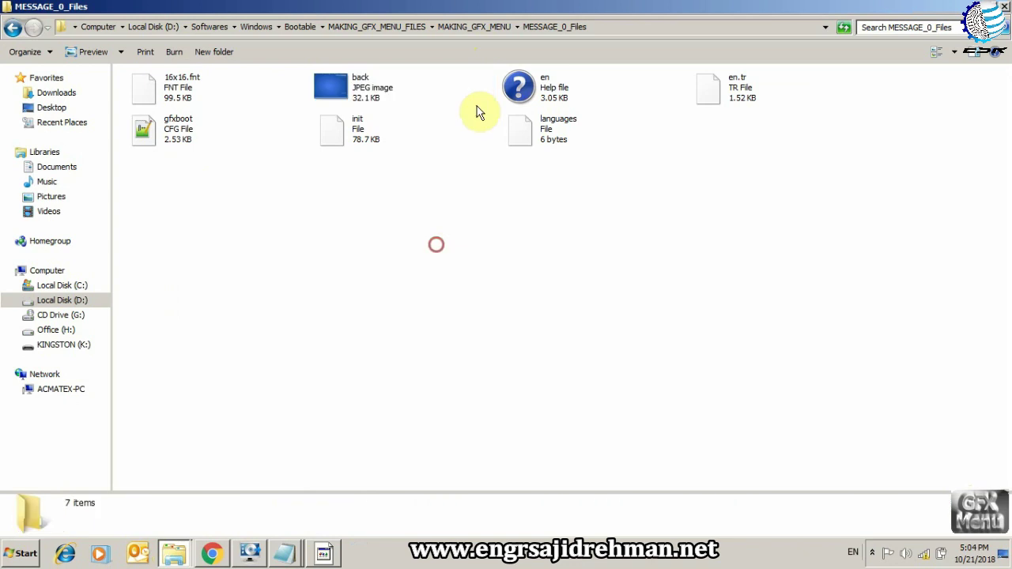
Step: Go to the backgrounds folder inside EDITABLE_GFX_MENU and preview the replacement back image
left_click(478, 27)
double_click(219, 111)
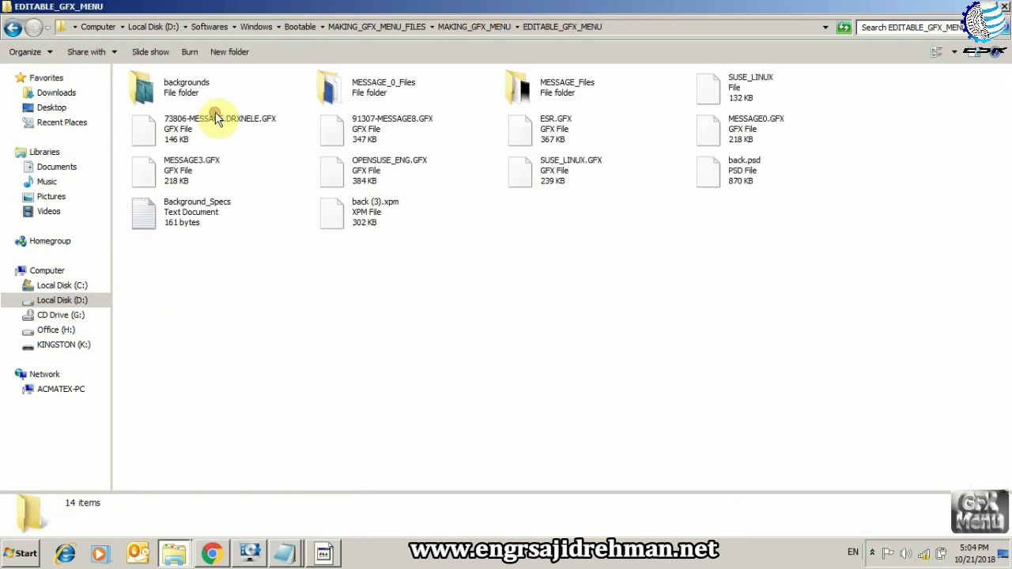
double_click(204, 102)
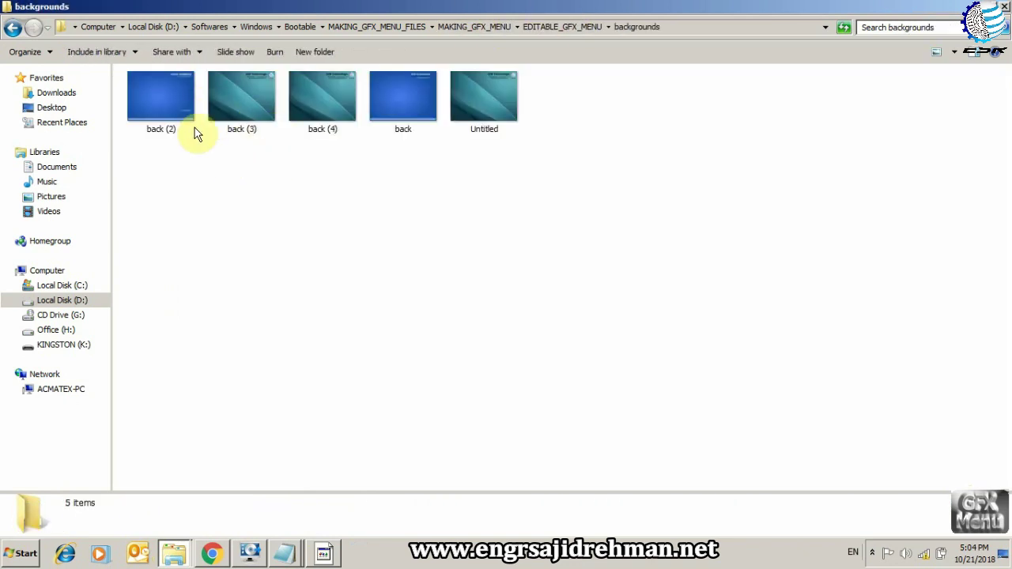
left_click(191, 106)
left_click(227, 210)
double_click(407, 109)
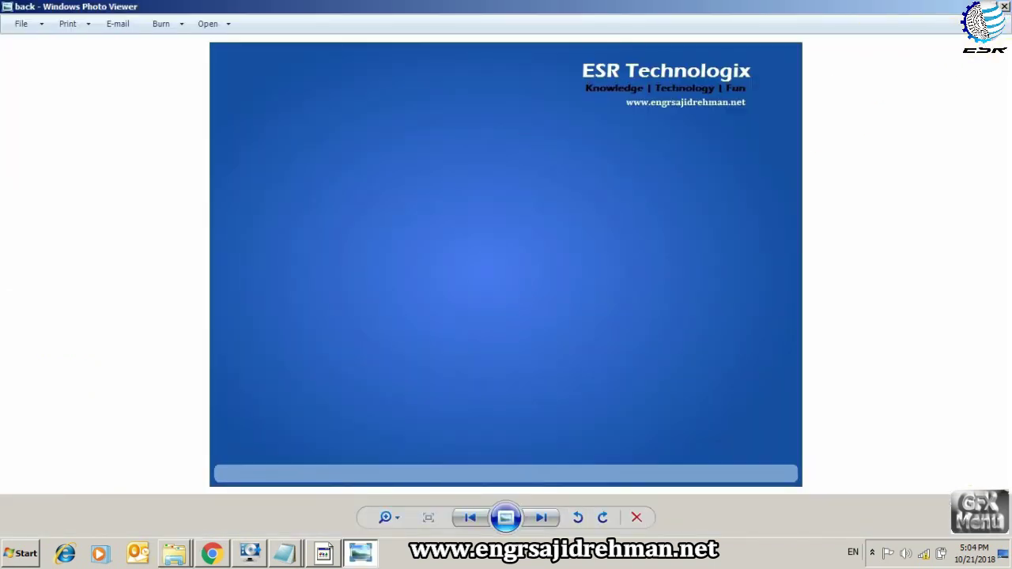
left_click(1002, 6)
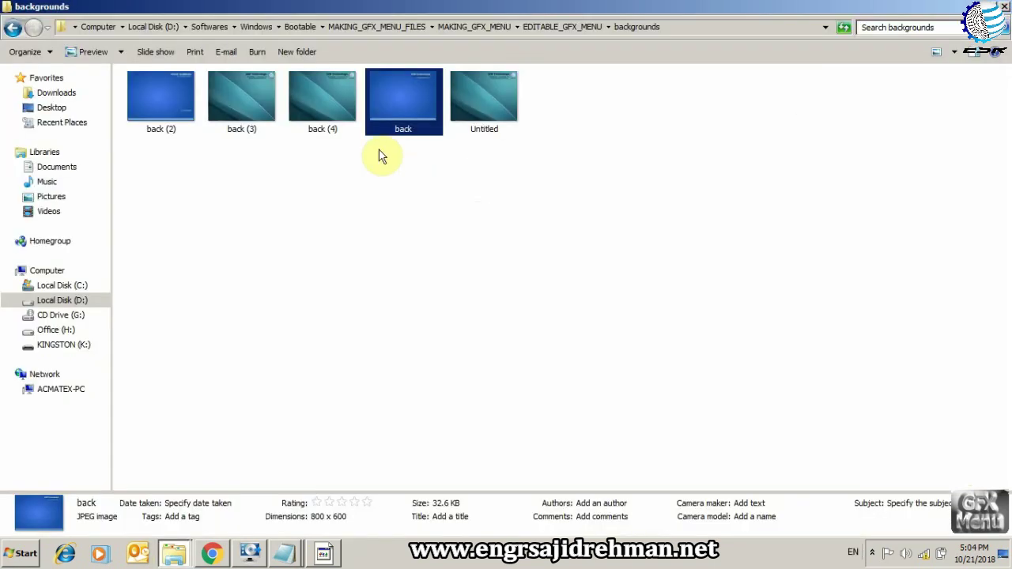
Step: Copy the back image from EDITABLE_GFX_MENU's backgrounds folder and return to the MESSAGE_0_Files folder
right_click(411, 119)
left_click(451, 438)
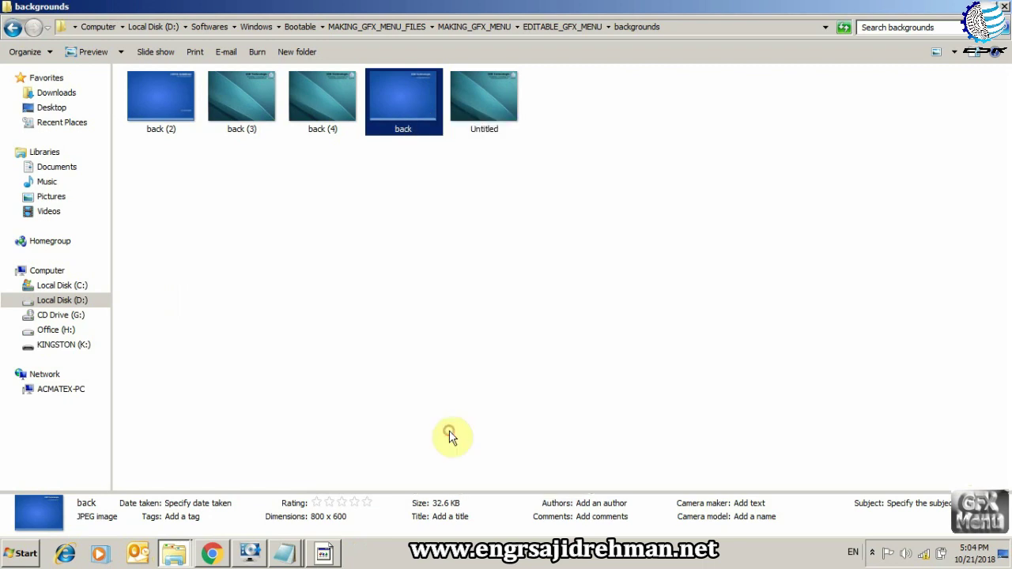
left_click(12, 27)
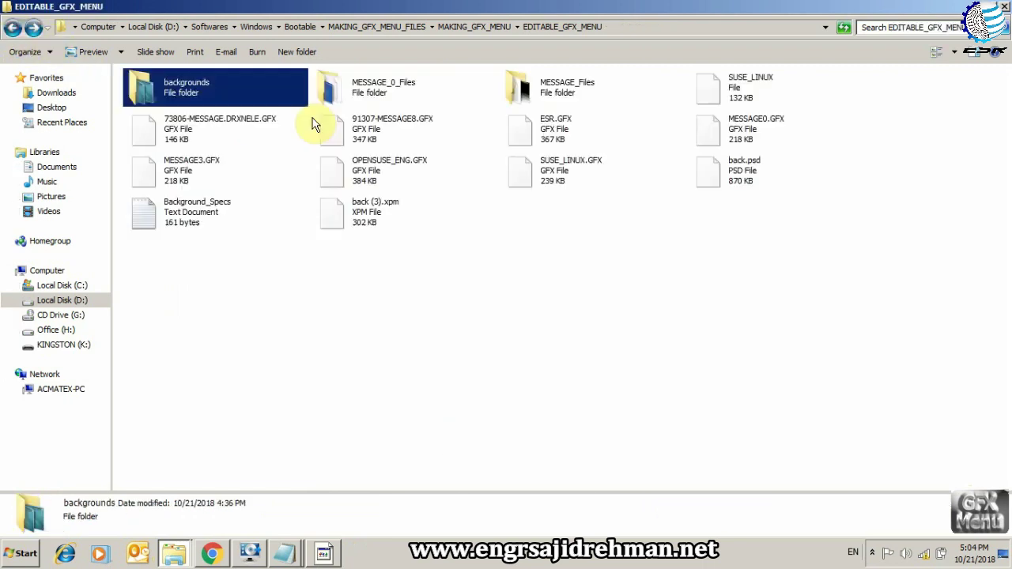
left_click(12, 27)
double_click(185, 142)
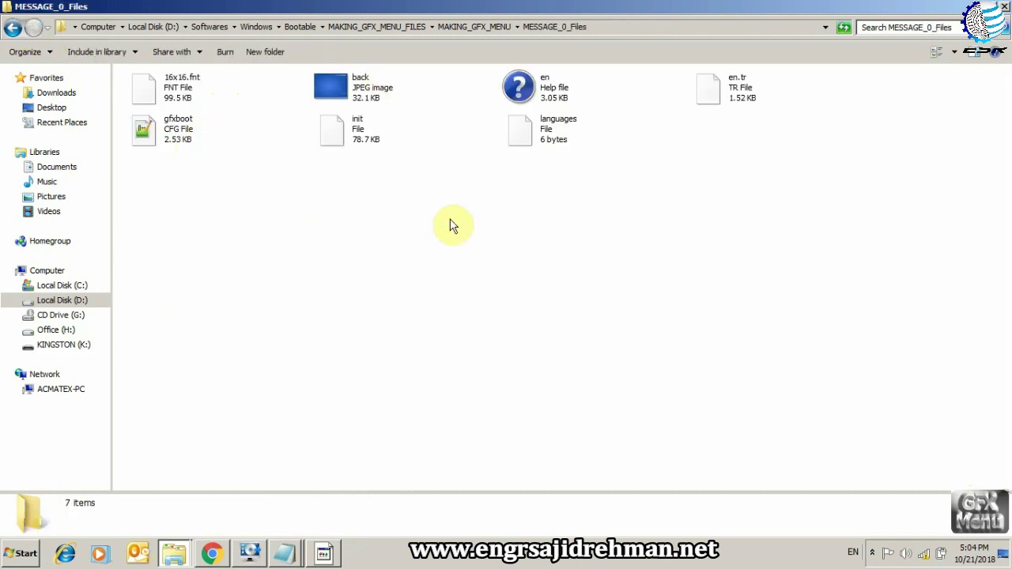
Step: Delete the existing back image in MESSAGE_0_Files, paste the copied one in its place and preview it
left_click(377, 92)
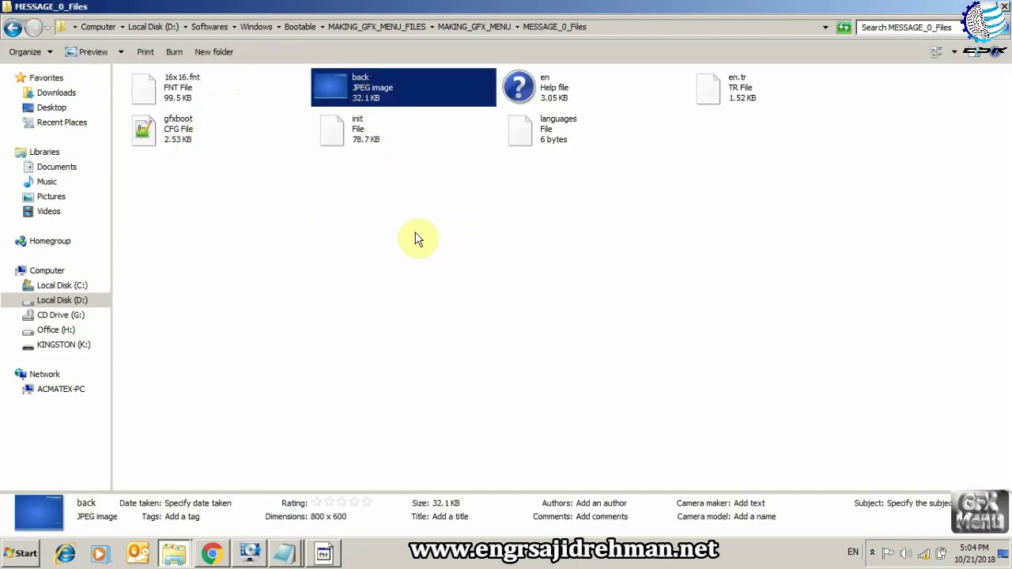
key("Delete")
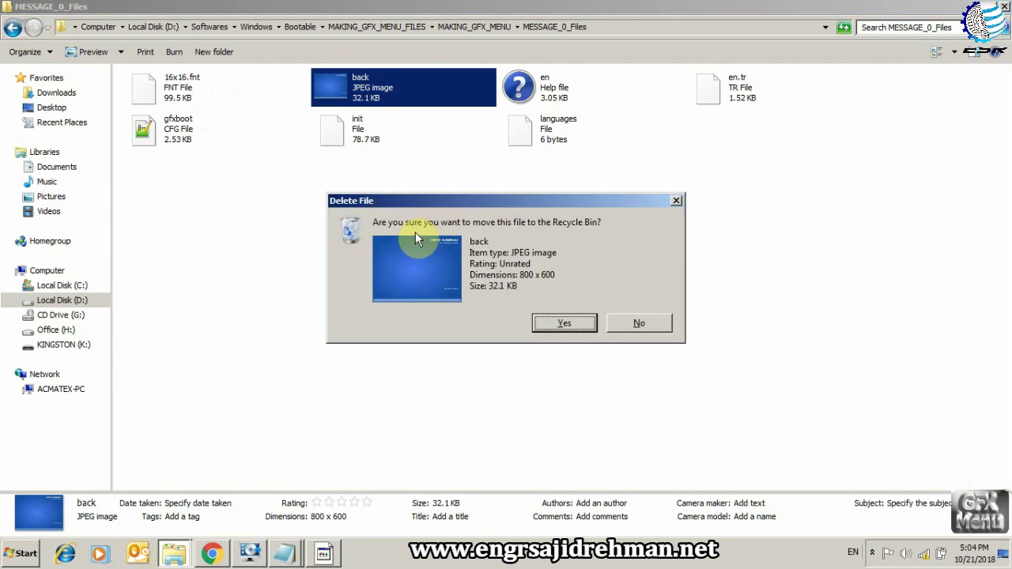
key("Return")
right_click(416, 238)
left_click(465, 311)
double_click(354, 90)
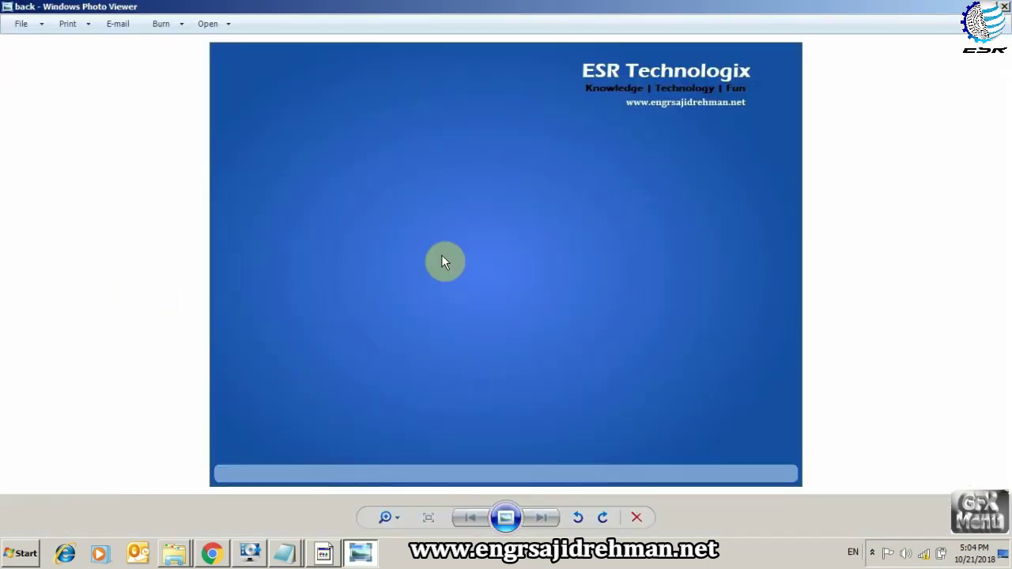
left_click(1007, 8)
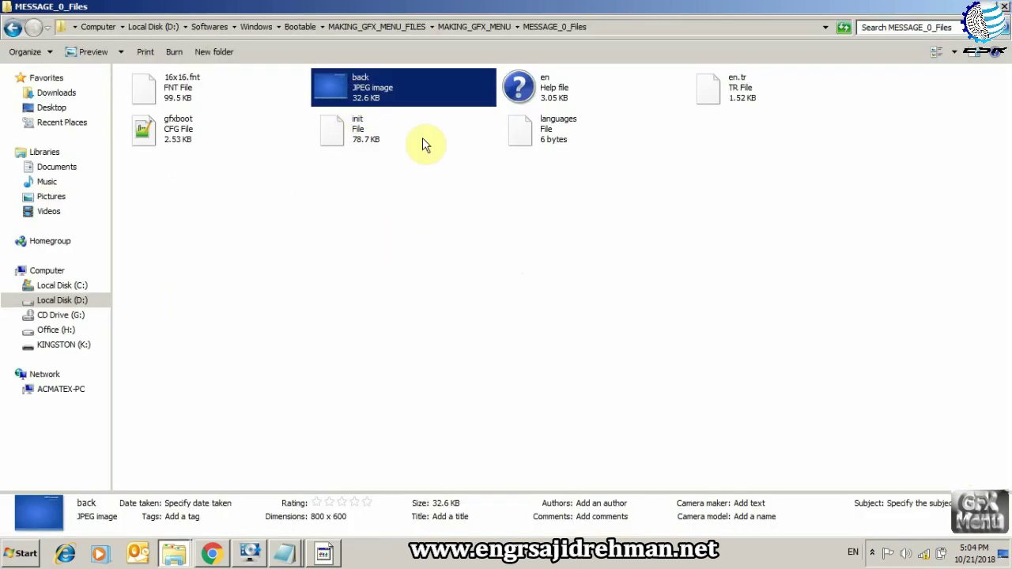
Step: Return to the MAKING_GFX_MENU folder and rebuild MESSAGE_0.GFX from the MESSAGE_0_Files folder with GFX_Menu
left_click(10, 30)
right_click(258, 326)
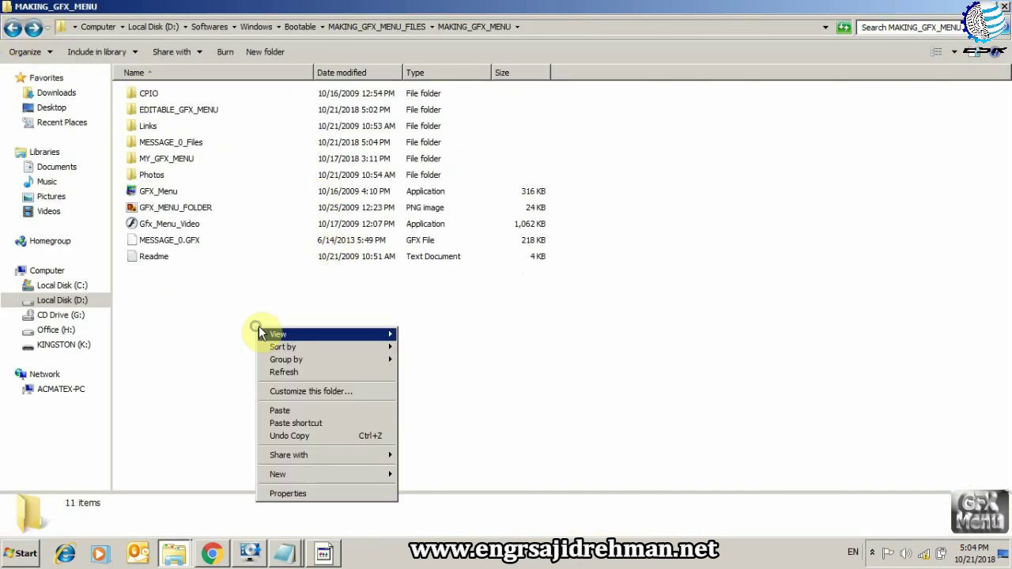
left_click(300, 372)
left_click(210, 144)
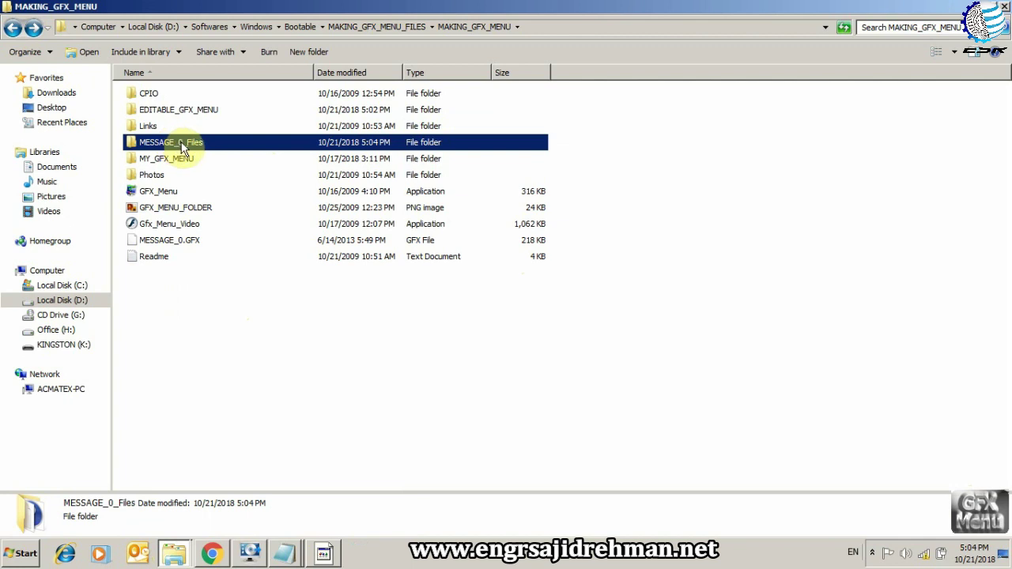
left_click(193, 243)
left_click(196, 145)
left_click_drag(334, 190, 765, 421)
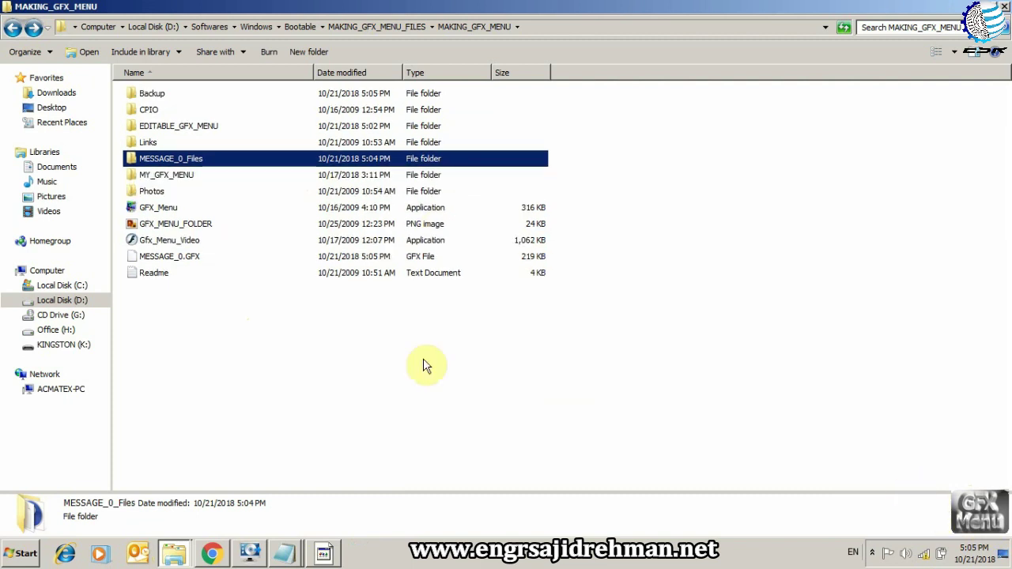
Step: Open the Backup folder inside MAKING_GFX_MENU and copy its MESSAGE_0.GFX file
double_click(158, 97)
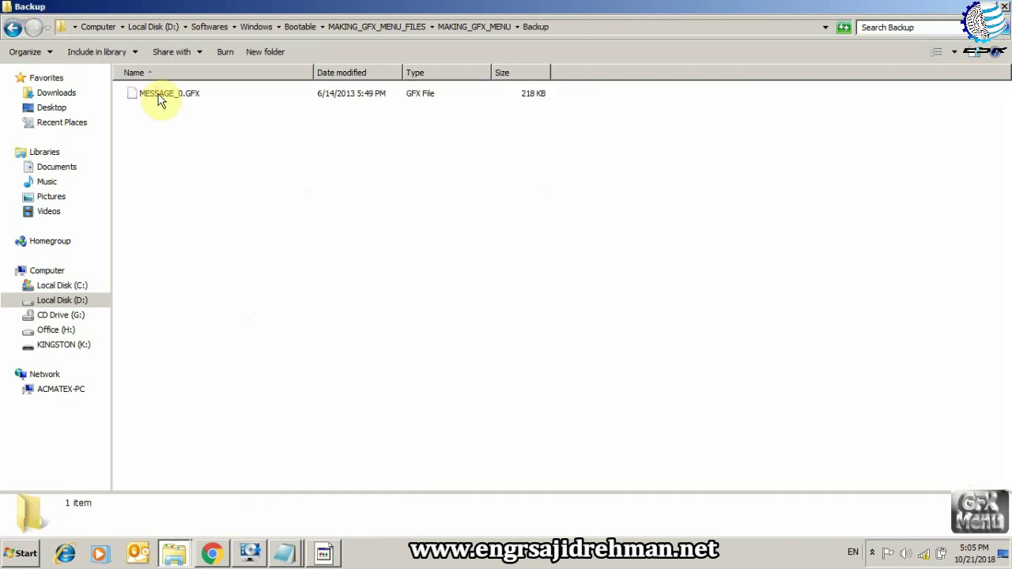
left_click(163, 99)
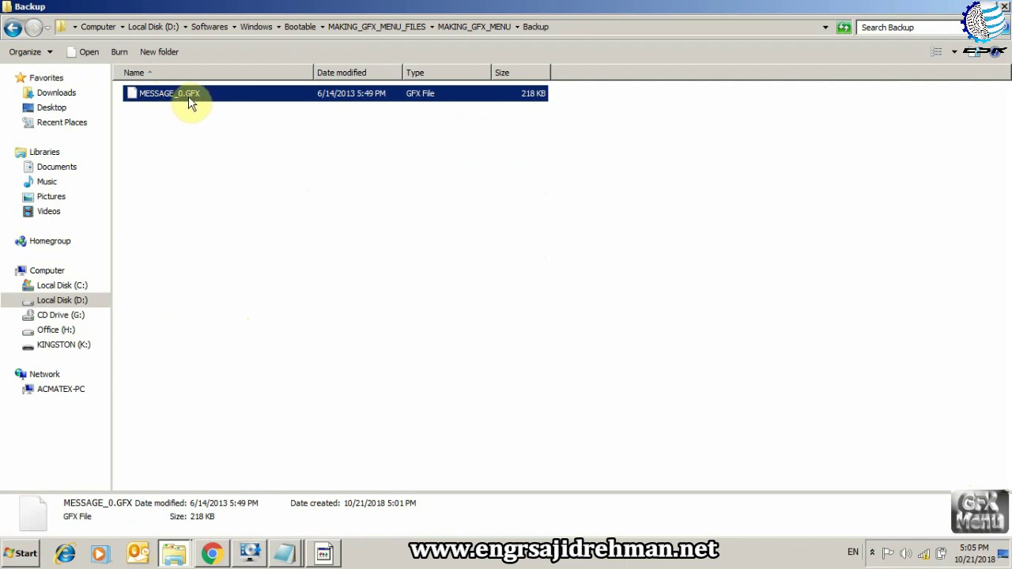
right_click(190, 98)
left_click(260, 294)
Step: In the USB drive's backgrounds folder, rename MESSAGE_0.GFX to MESSAGE_01.GFX and paste the copied MESSAGE_0.GFX
left_click(175, 548)
left_click(175, 528)
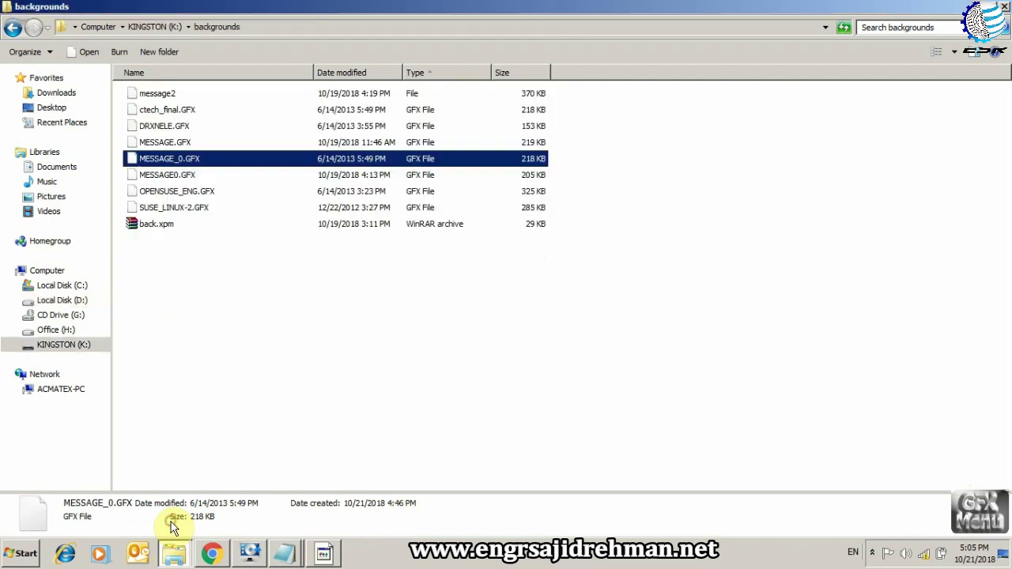
left_click(182, 159)
type("1")
left_click(280, 264)
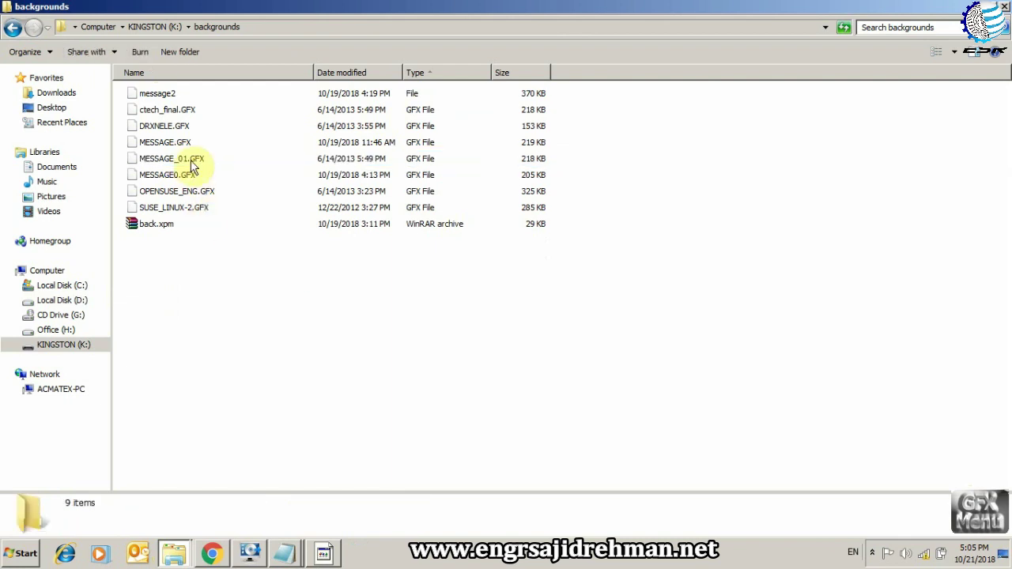
right_click(277, 273)
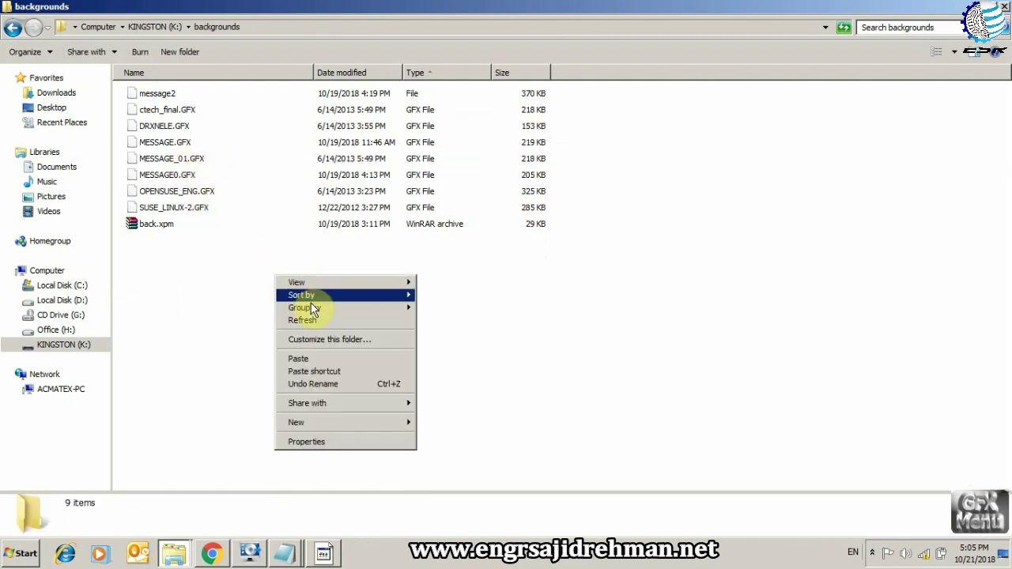
left_click(338, 353)
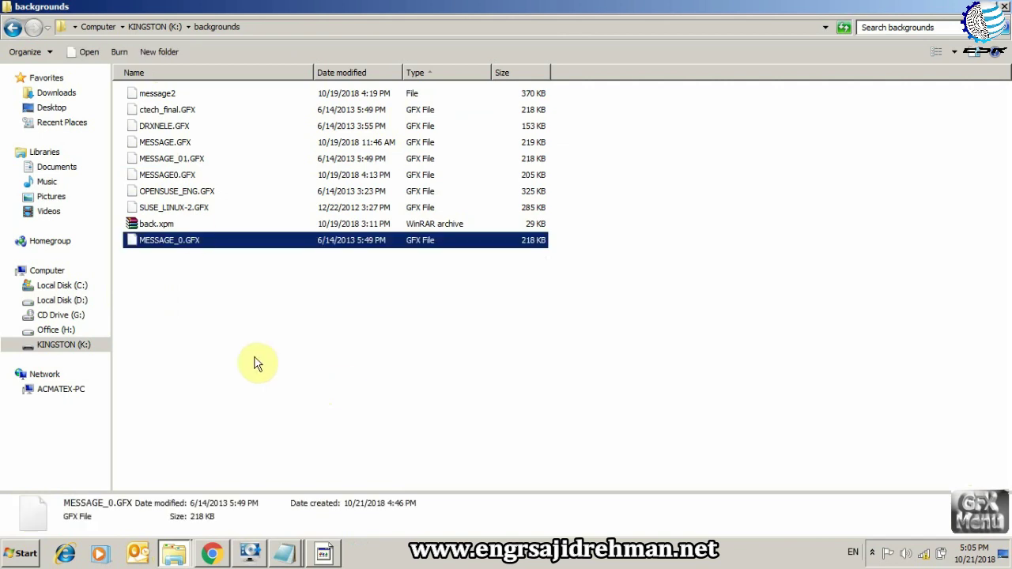
Step: Check the gfxmenu background entries in the menu file in Notepad against the files in the USB drive's backgrounds folder
left_click(221, 285)
left_click(284, 552)
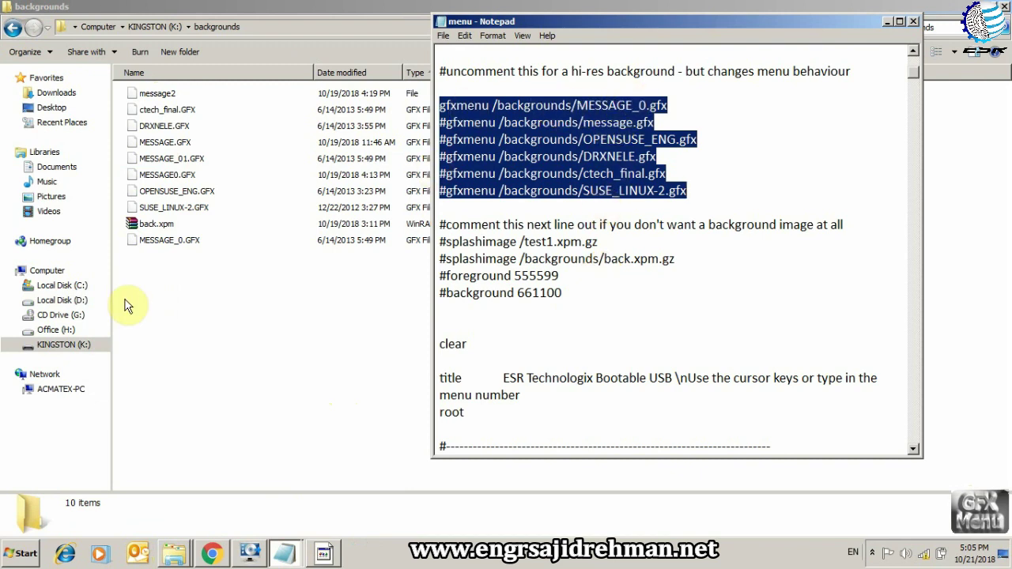
left_click(311, 323)
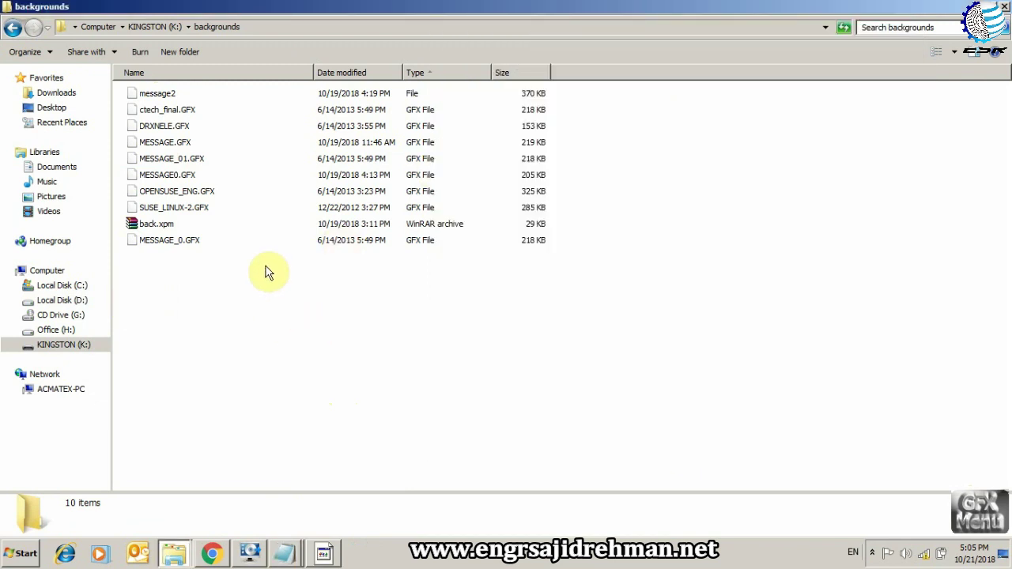
Step: Switch to the QEMU window and run Reload menu to test the boot menu with the replaced background file
left_click(326, 558)
left_click_drag(467, 60, 516, 46)
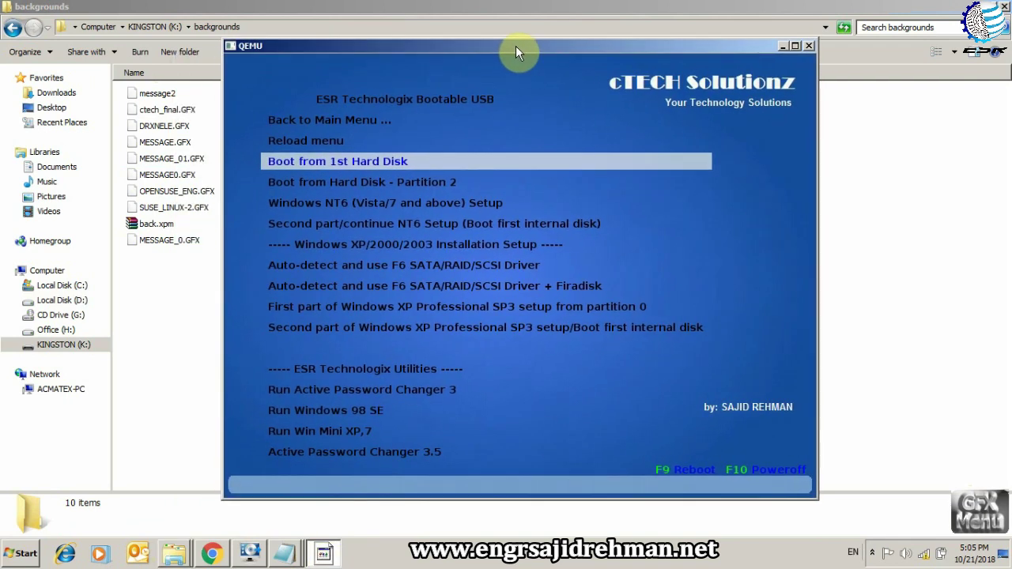
key("Up")
key("Return")
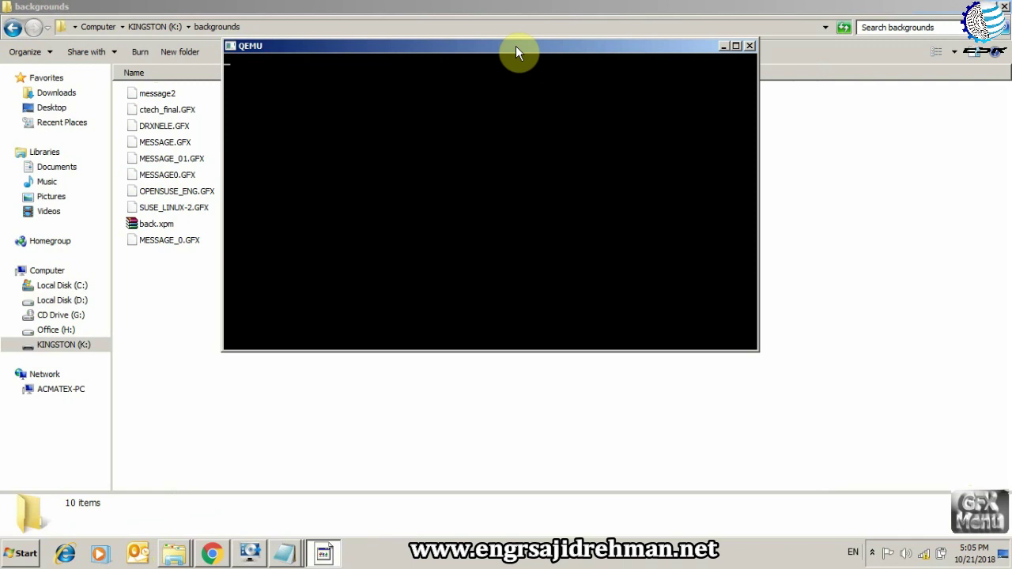
left_click_drag(533, 54, 523, 53)
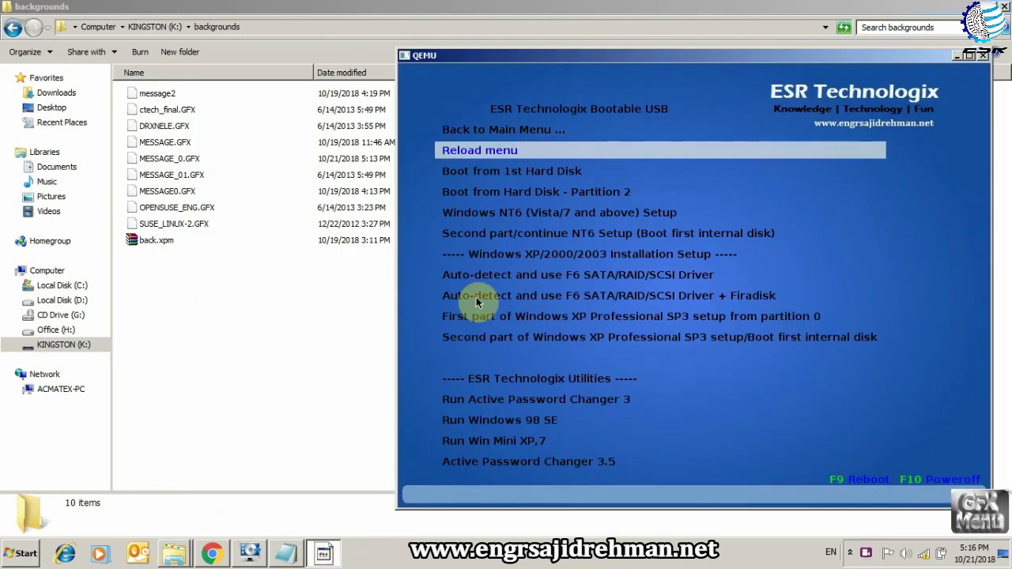
left_click_drag(516, 70, 454, 69)
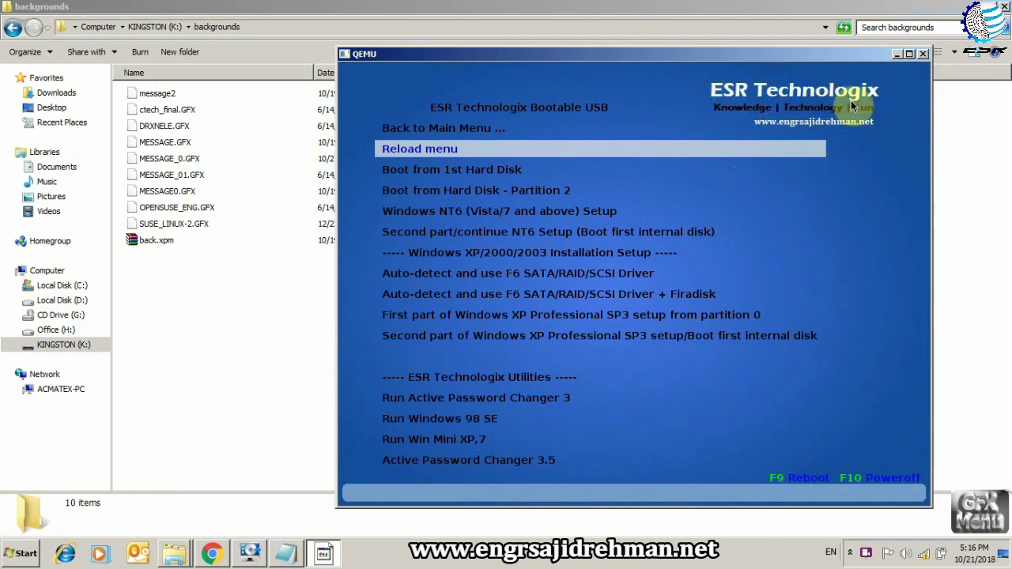
left_click_drag(533, 56, 509, 37)
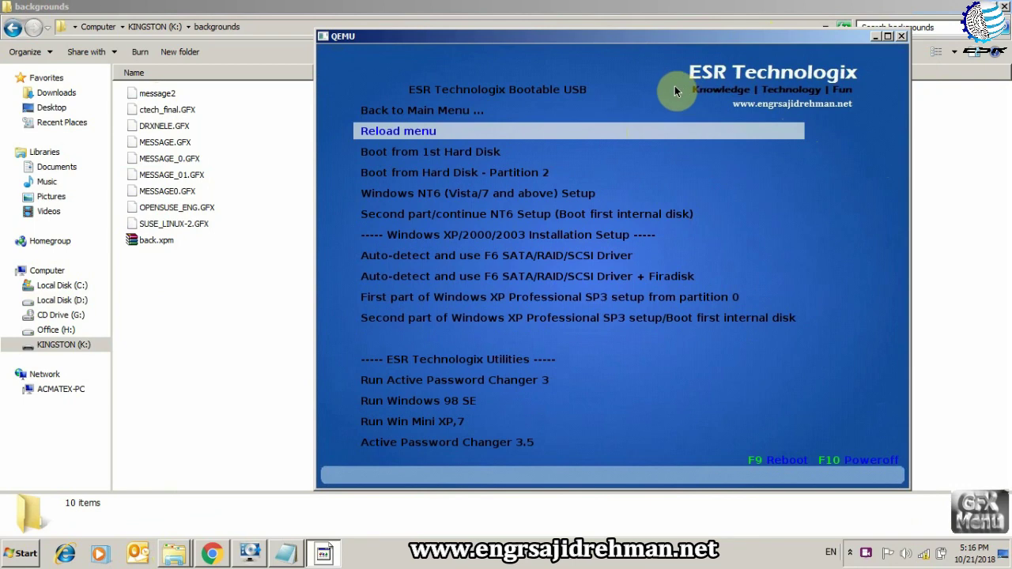
Step: Review the Grub4Dos background picture specs in the untitled Notepad notes and return to the QEMU boot menu
left_click(284, 553)
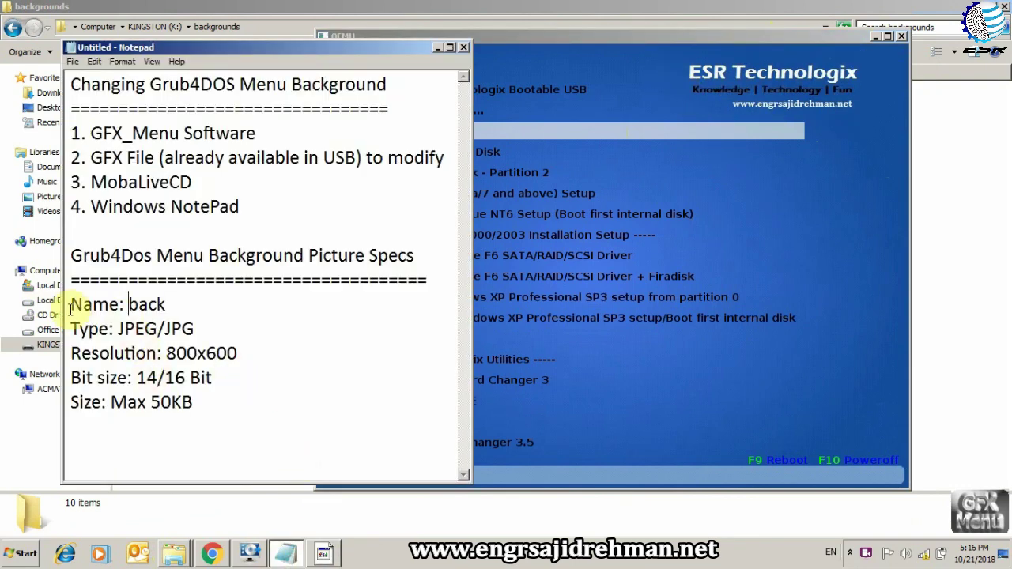
left_click_drag(68, 300, 243, 409)
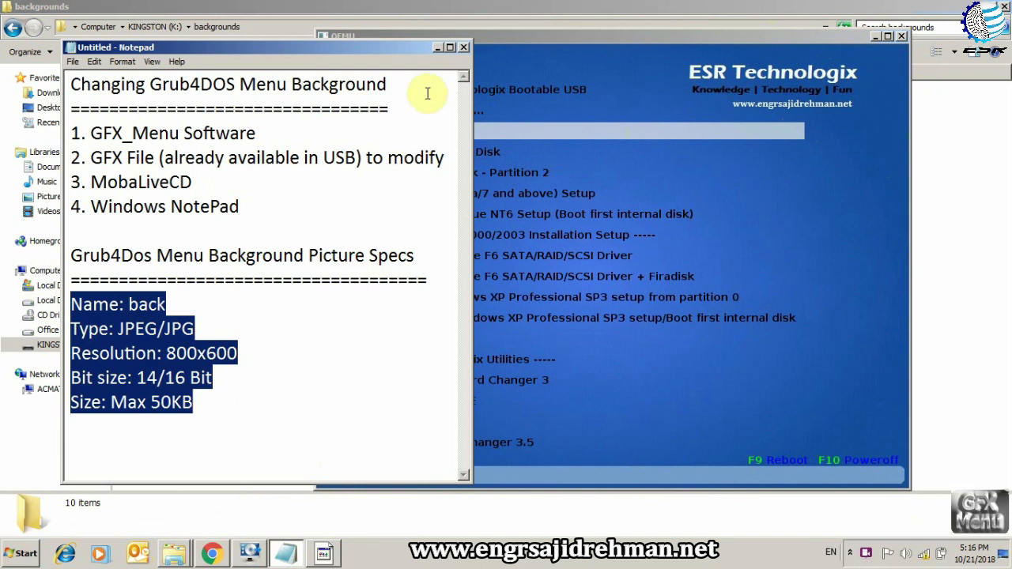
left_click(437, 49)
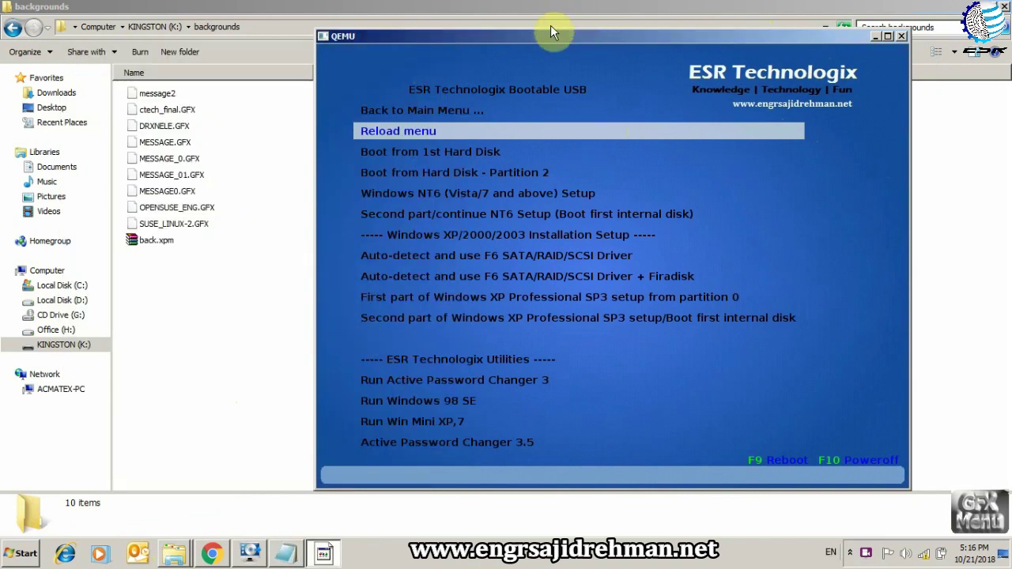
left_click_drag(543, 35, 483, 42)
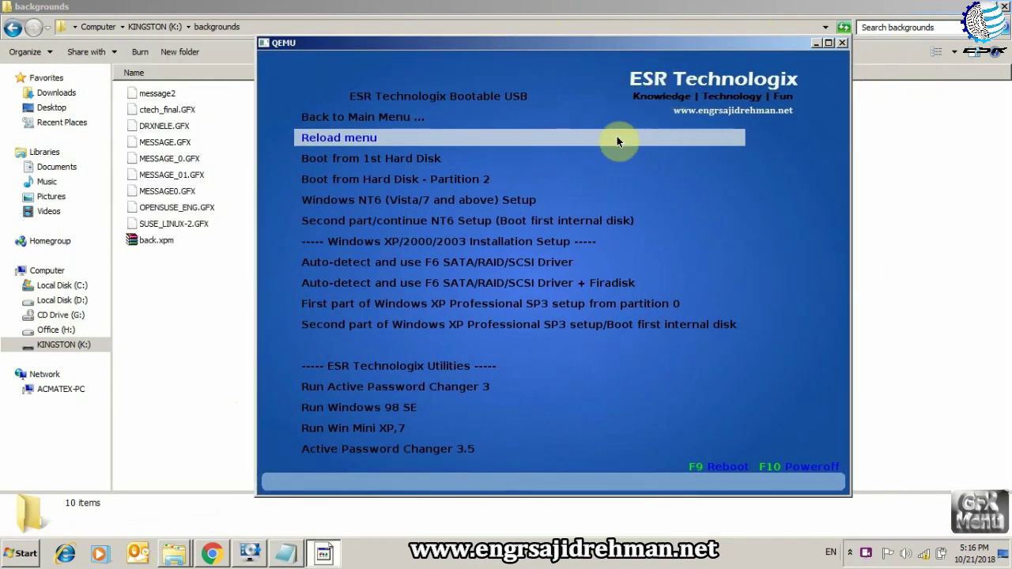